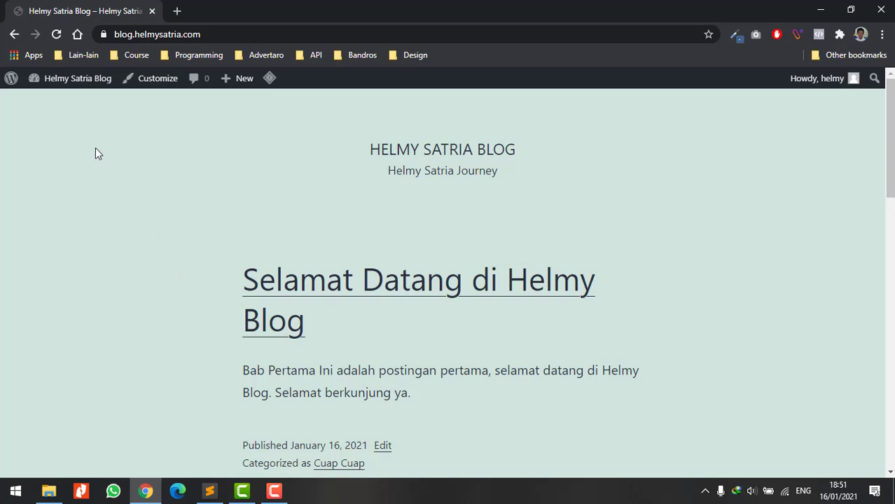
# Open the blog's WordPress admin dashboard by adding /wp-admin to the site address.
pyautogui.moveTo(87, 84)
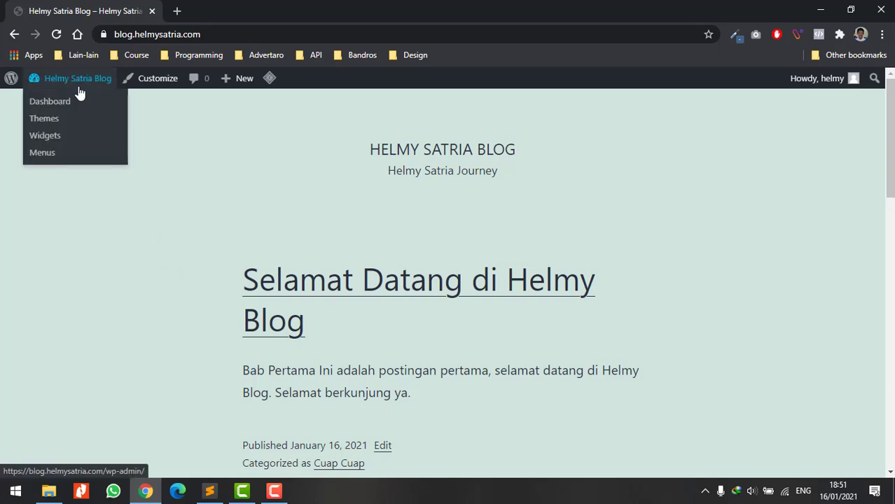
pyautogui.click(208, 34)
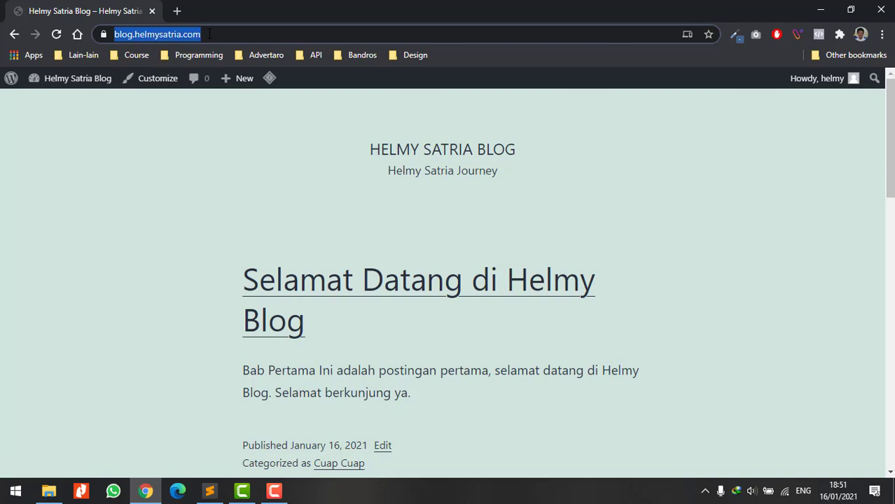
pyautogui.press('End')
pyautogui.write('/wp-')
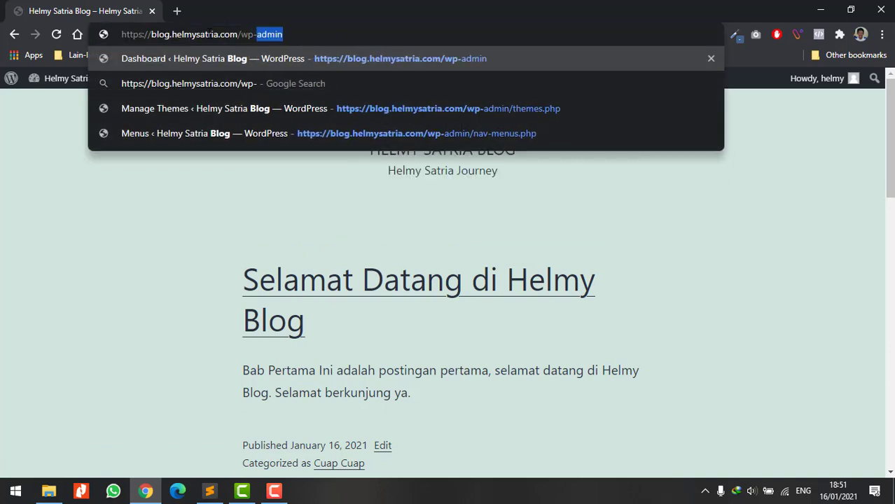
pyautogui.press('Return')
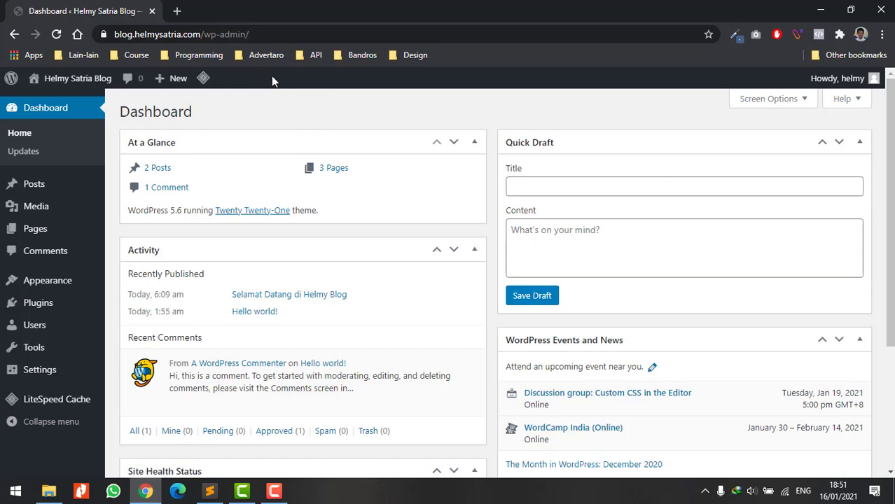
# Open the site's installed themes page and look through the themes available there.
pyautogui.moveTo(82, 290)
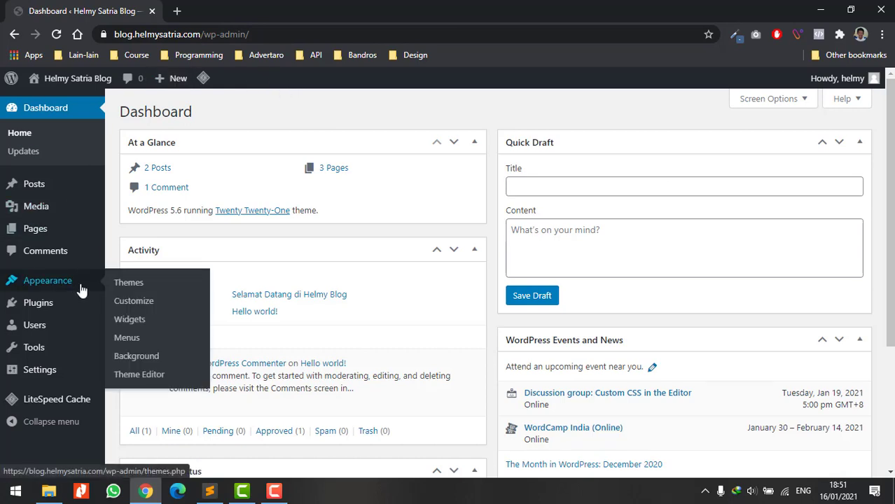
pyautogui.click(130, 282)
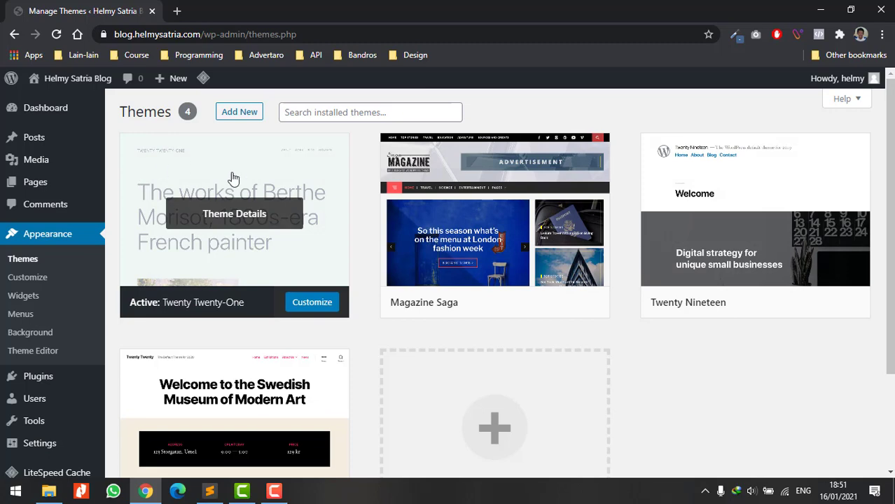
pyautogui.scroll(-3, 490, 224)
pyautogui.scroll(3, 657, 218)
pyautogui.scroll(-3, 218, 273)
pyautogui.scroll(3, 200, 164)
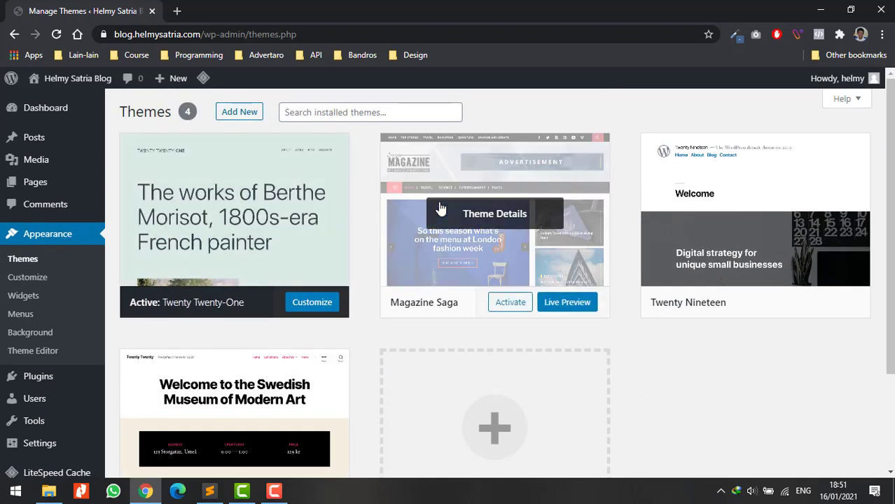
pyautogui.scroll(-3, 231, 152)
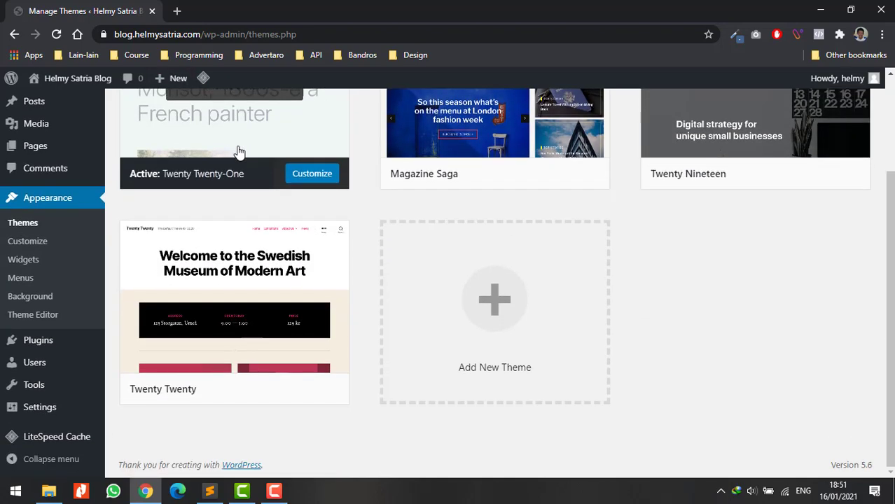
# Start adding a new theme and look through the featured themes in the catalogue.
pyautogui.click(494, 301)
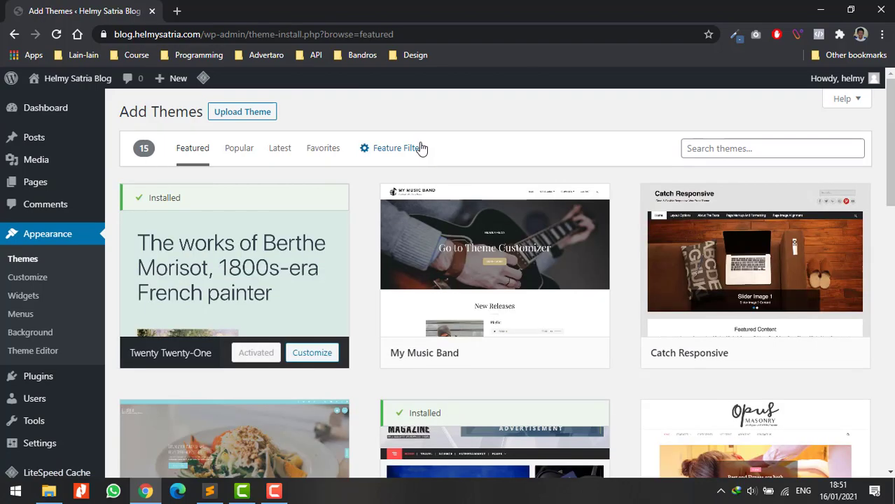
pyautogui.scroll(-10, 397, 214)
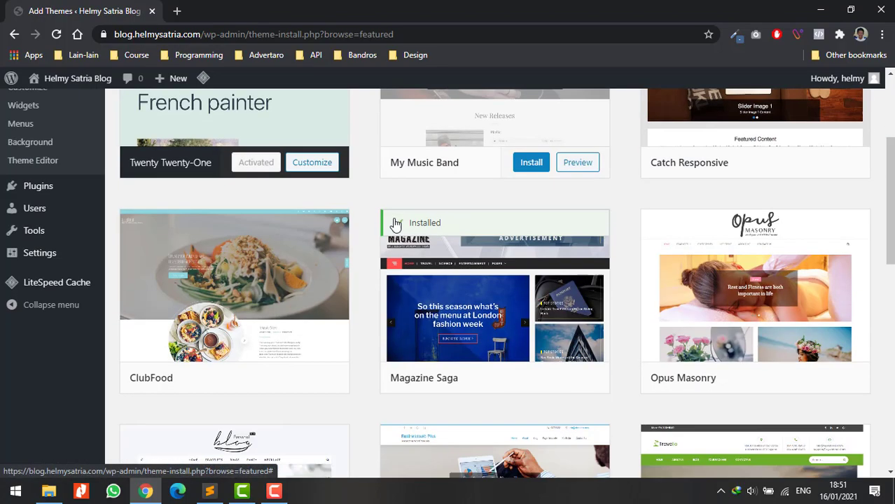
pyautogui.scroll(-4, 397, 214)
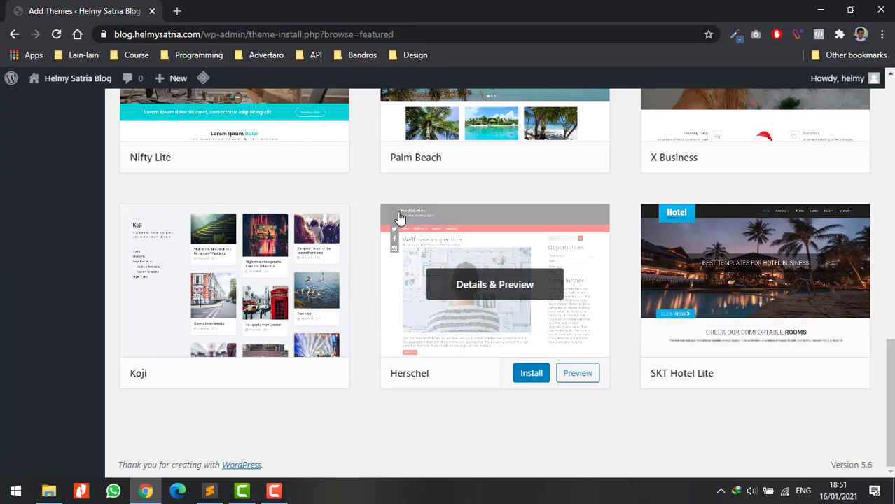
pyautogui.scroll(9, 399, 217)
pyautogui.scroll(5, 399, 218)
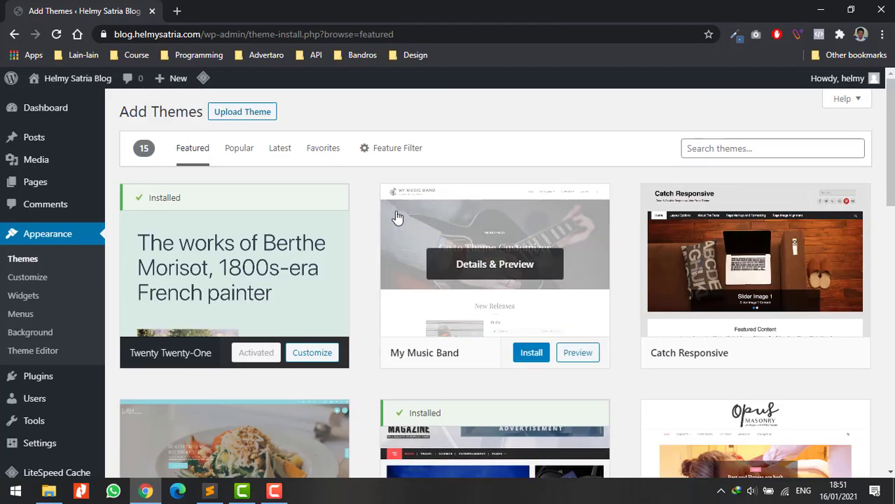
# Switch the theme catalogue to the Popular category and look through its themes.
pyautogui.click(242, 149)
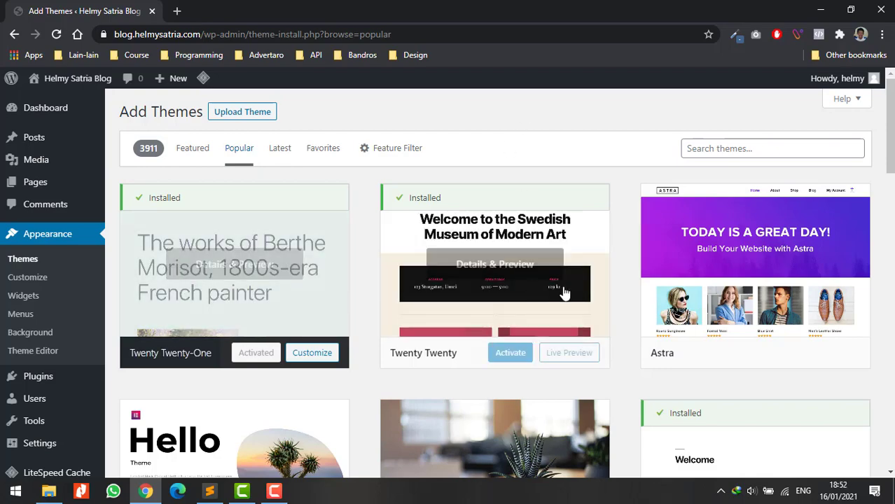
pyautogui.scroll(-8, 755, 320)
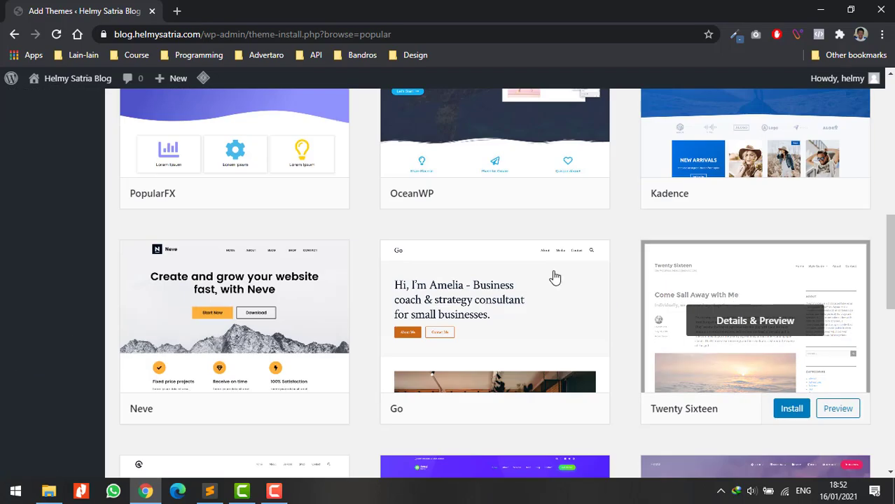
pyautogui.scroll(-9, 422, 363)
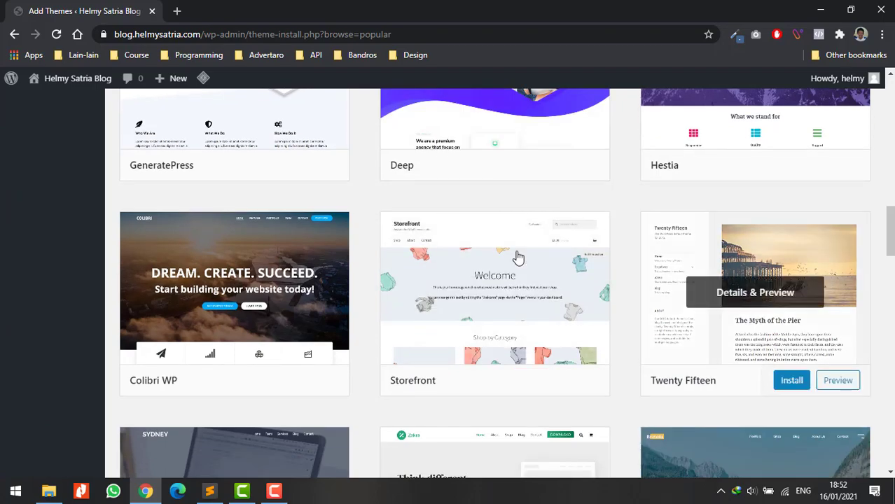
pyautogui.scroll(-3, 777, 308)
pyautogui.scroll(-6, 733, 194)
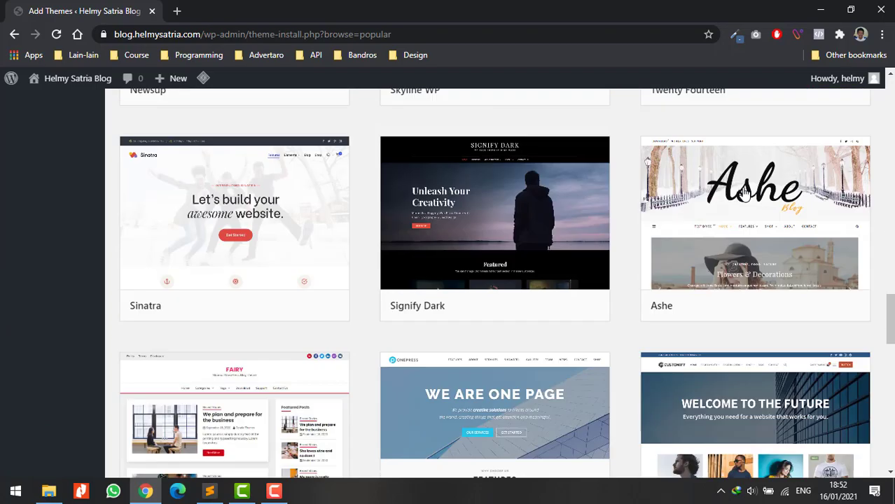
pyautogui.scroll(3, 744, 192)
pyautogui.scroll(2, 744, 192)
pyautogui.scroll(-5, 744, 192)
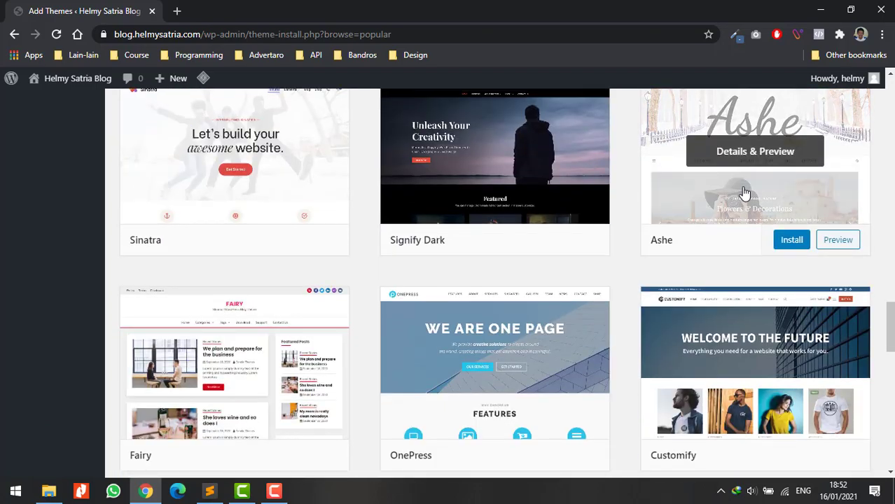
pyautogui.scroll(15, 254, 185)
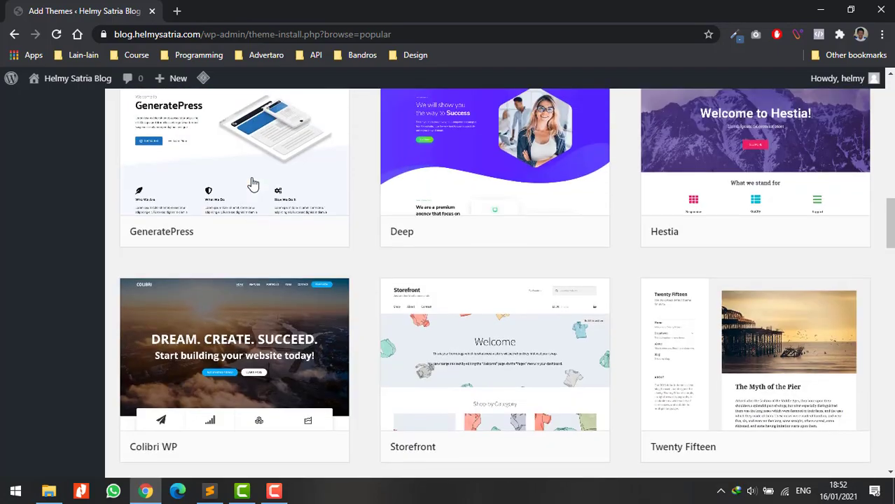
pyautogui.scroll(5, 254, 180)
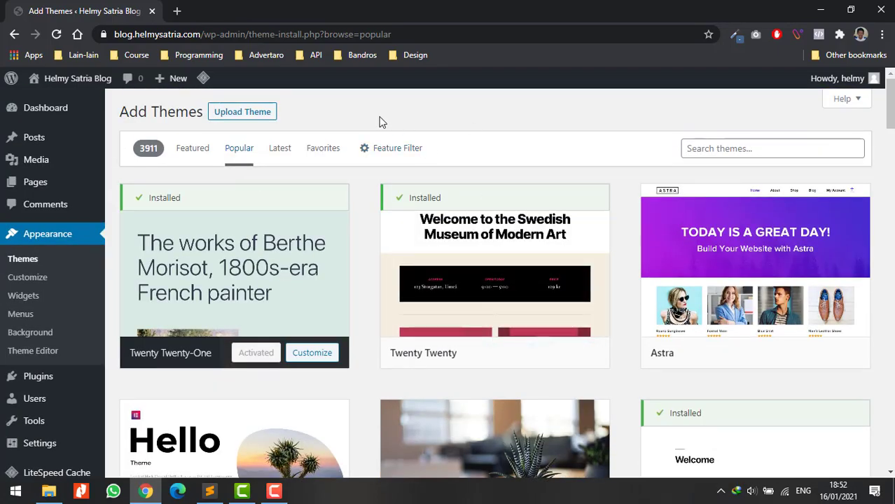
# Show the form for uploading a zip theme, and browse the popular themes down to Fairy.
pyautogui.click(260, 114)
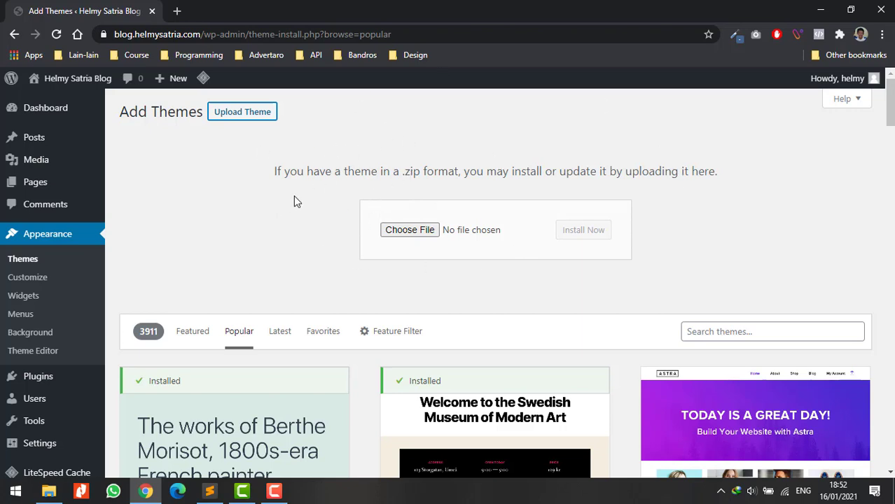
pyautogui.scroll(-4, 297, 198)
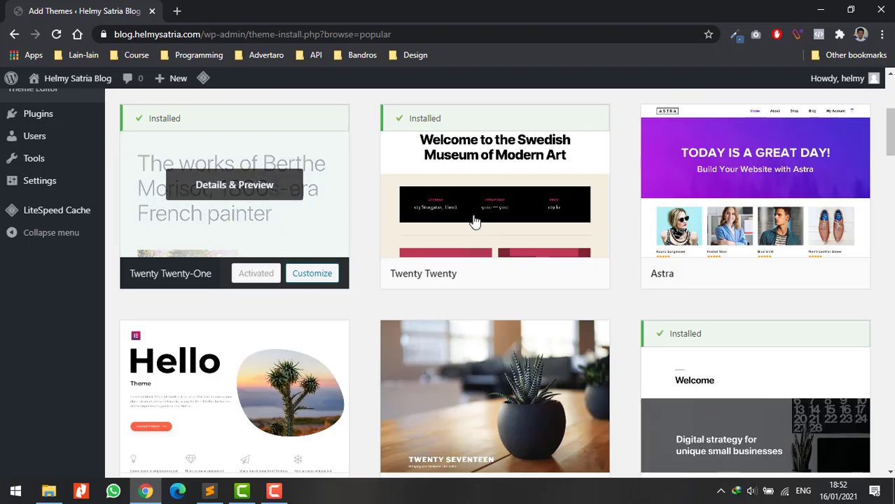
pyautogui.scroll(-5, 685, 213)
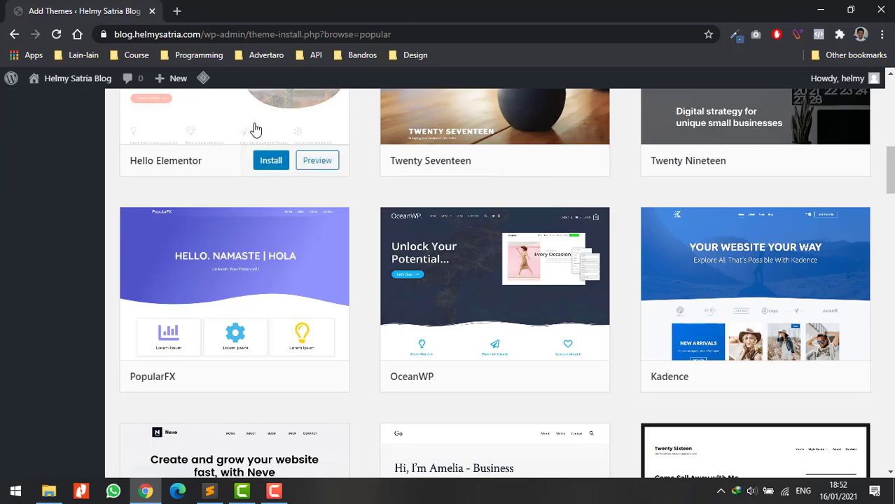
pyautogui.scroll(3, 371, 175)
pyautogui.scroll(-5, 806, 278)
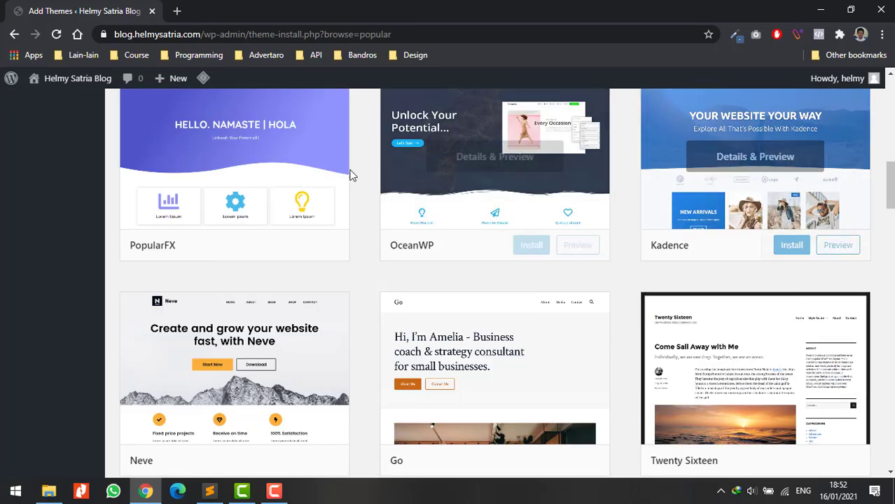
pyautogui.scroll(-2, 242, 191)
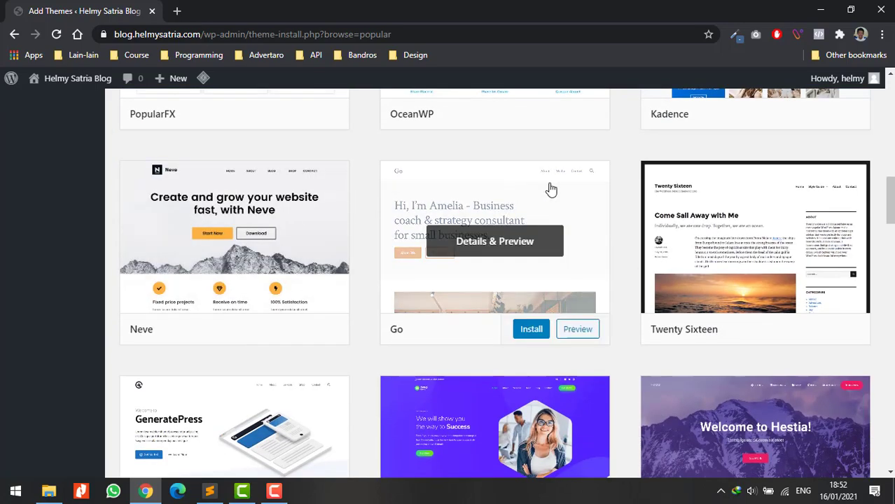
pyautogui.scroll(-2, 630, 195)
pyautogui.scroll(-1, 700, 210)
pyautogui.scroll(-5, 175, 217)
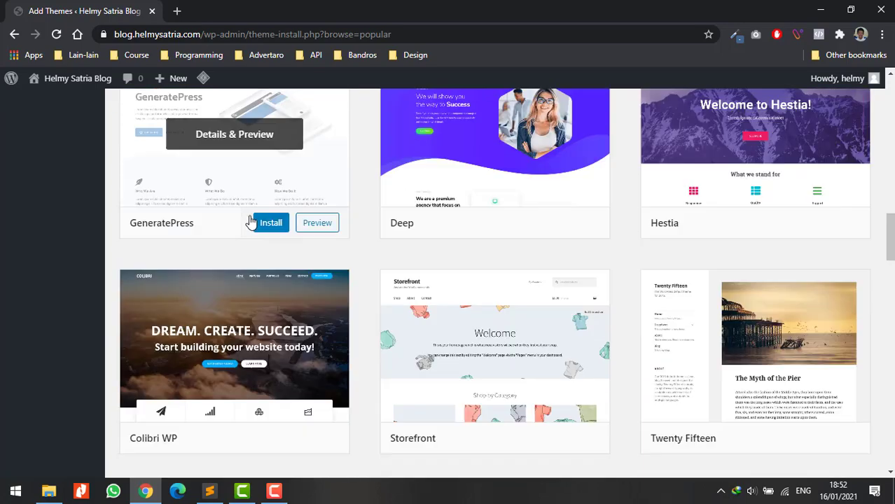
pyautogui.scroll(-3, 782, 185)
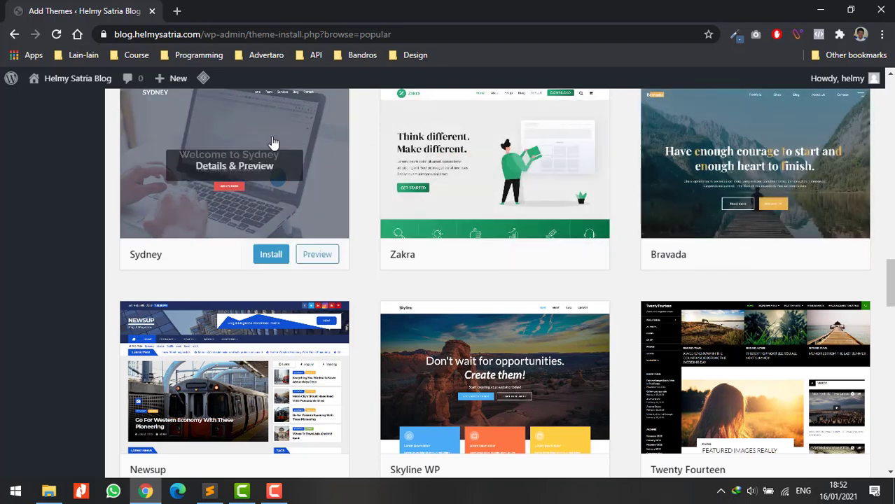
pyautogui.scroll(-5, 266, 143)
pyautogui.scroll(-3, 256, 140)
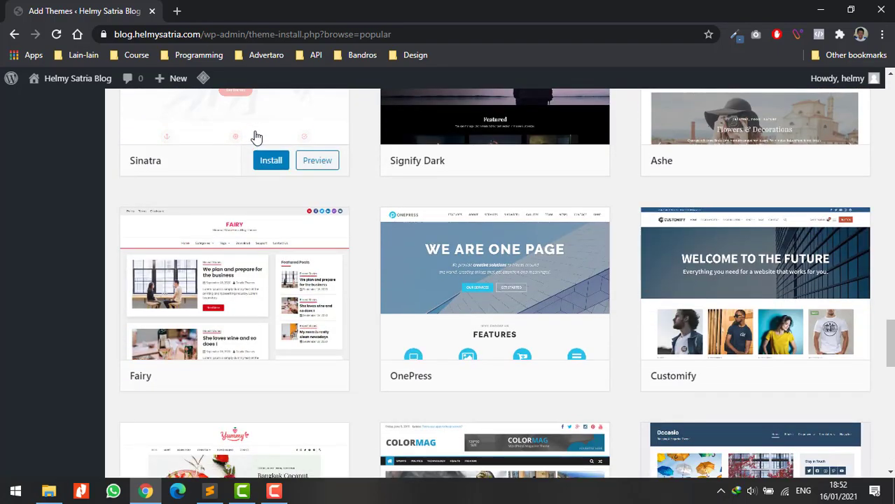
pyautogui.scroll(-3, 256, 139)
pyautogui.scroll(2, 257, 137)
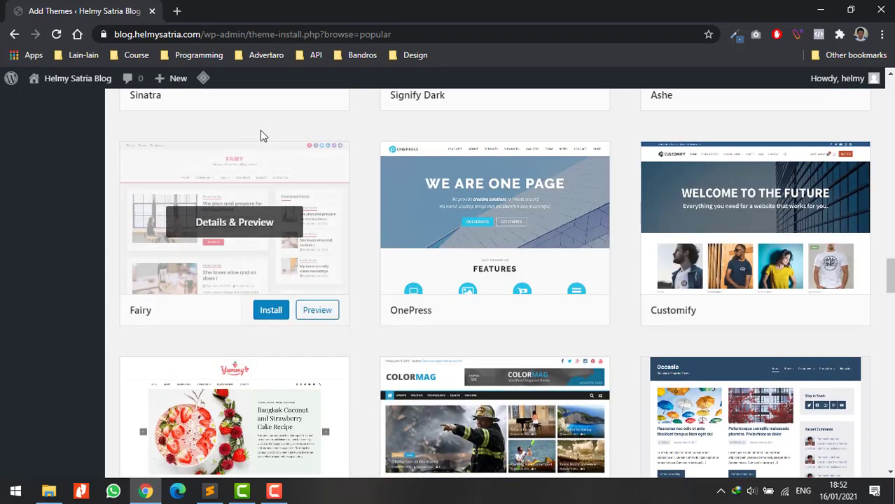
# Open the preview of the Fairy theme and examine its description and sample blog page.
pyautogui.click(254, 243)
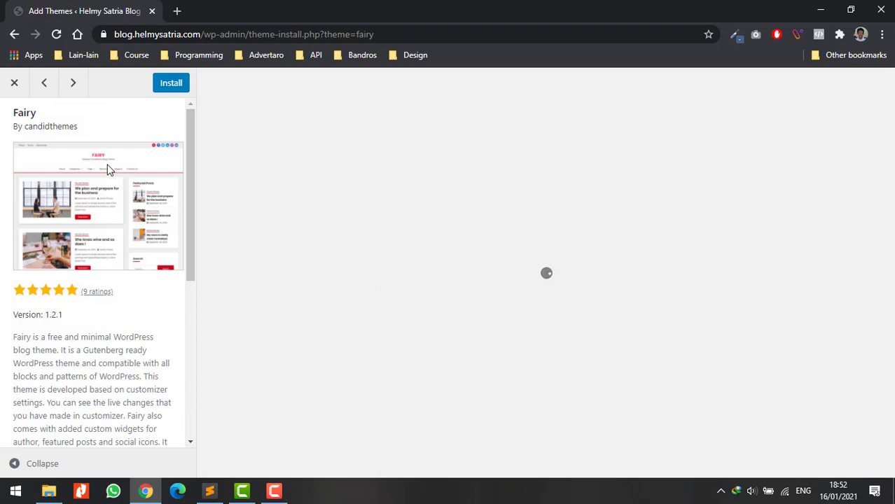
pyautogui.scroll(-5, 81, 206)
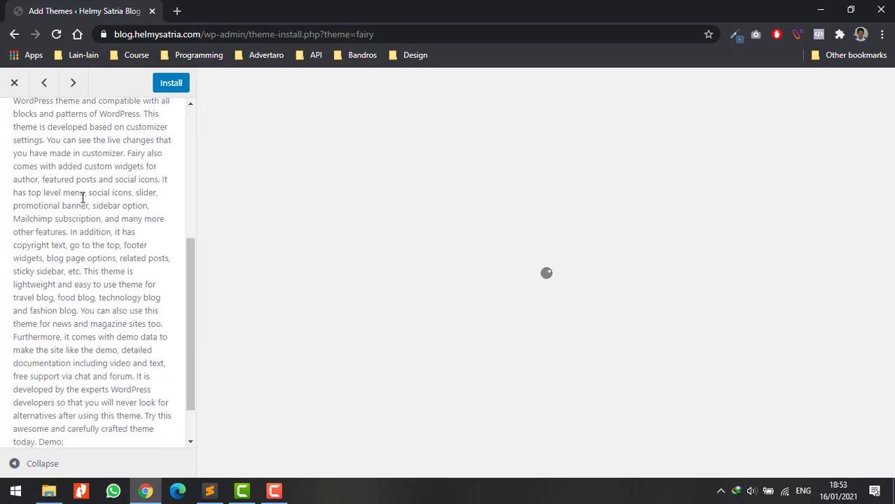
pyautogui.scroll(4, 76, 200)
pyautogui.scroll(-15, 601, 260)
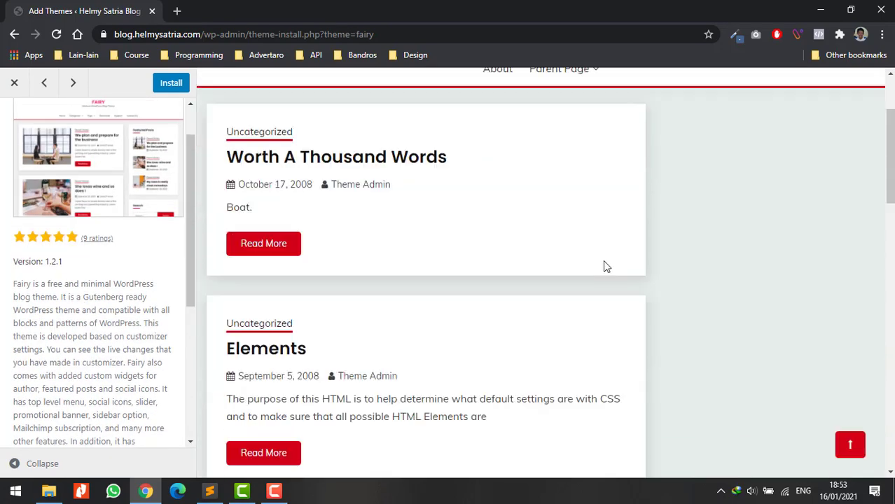
pyautogui.scroll(-3, 597, 256)
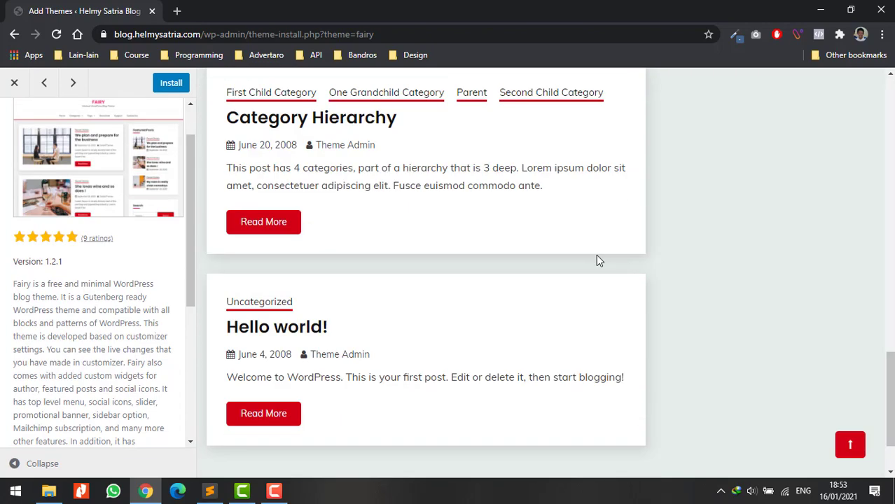
pyautogui.scroll(15, 596, 254)
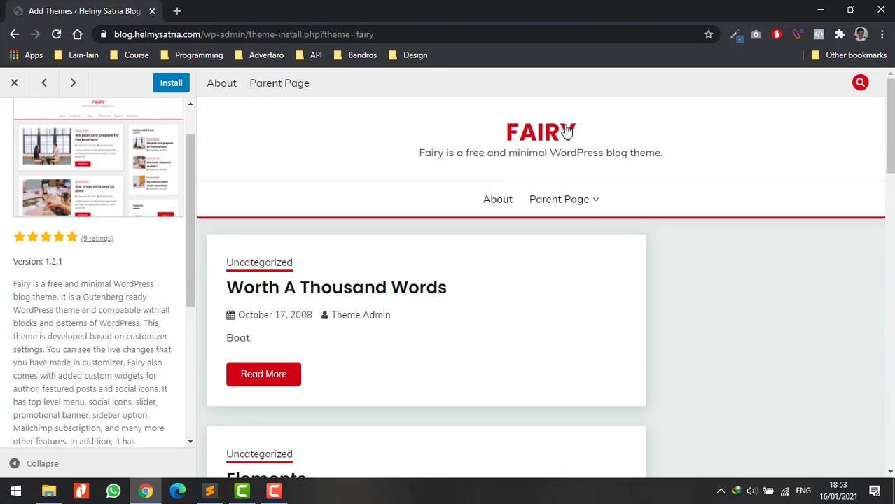
# Install the Fairy theme from its preview and activate it on the site.
pyautogui.click(176, 85)
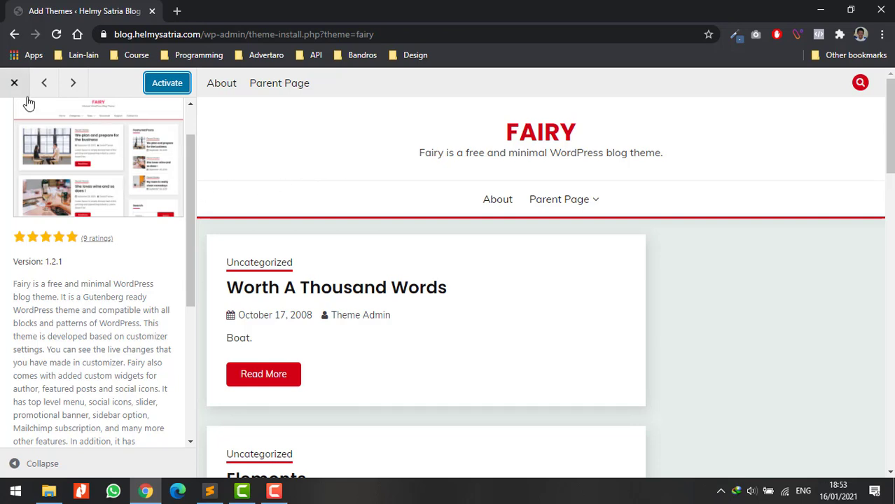
pyautogui.click(168, 86)
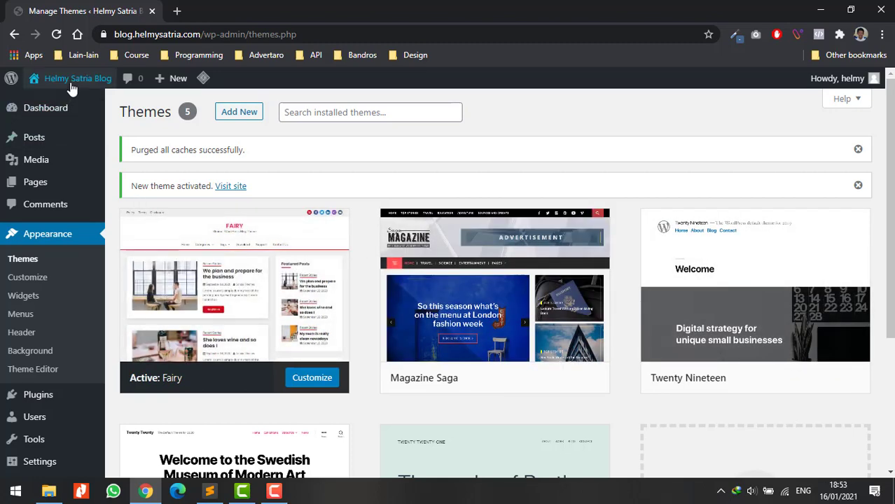
# Open the blog's front page in a new tab and look through it with the Fairy theme applied.
pyautogui.moveTo(71, 84)
pyautogui.click(45, 102)
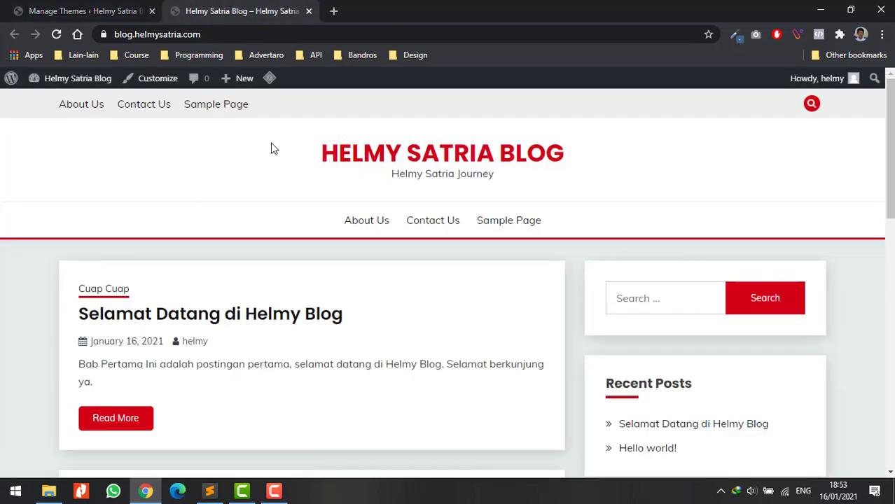
pyautogui.scroll(-5, 526, 189)
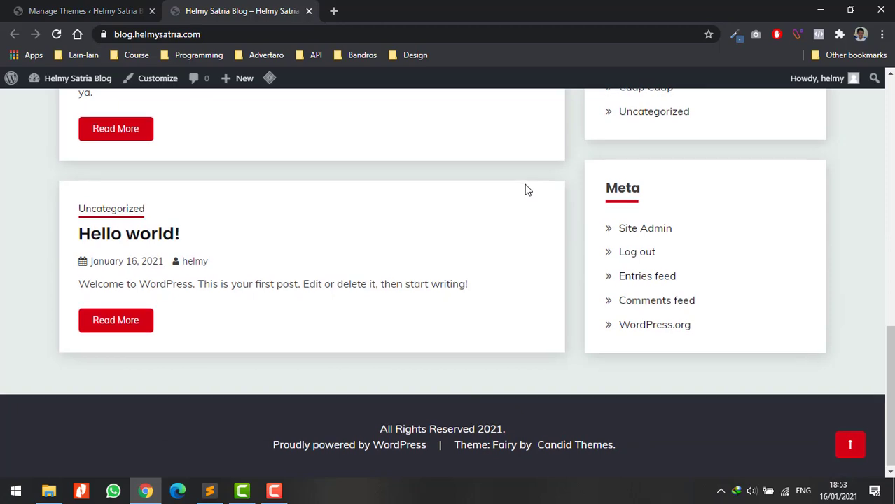
pyautogui.scroll(5, 526, 189)
pyautogui.scroll(-4, 395, 178)
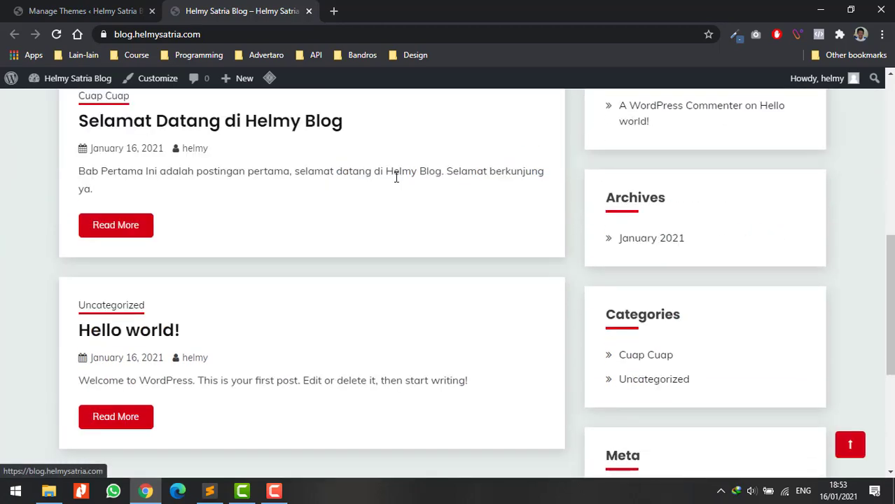
pyautogui.scroll(5, 394, 178)
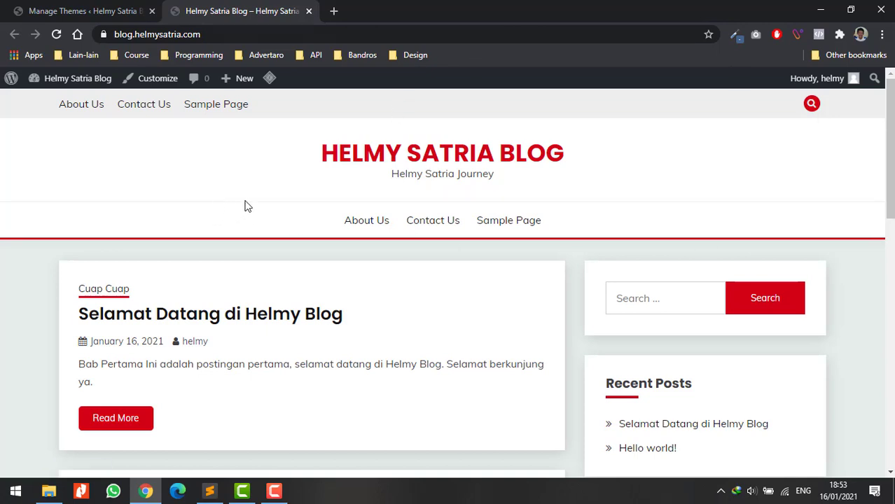
pyautogui.scroll(-6, 473, 254)
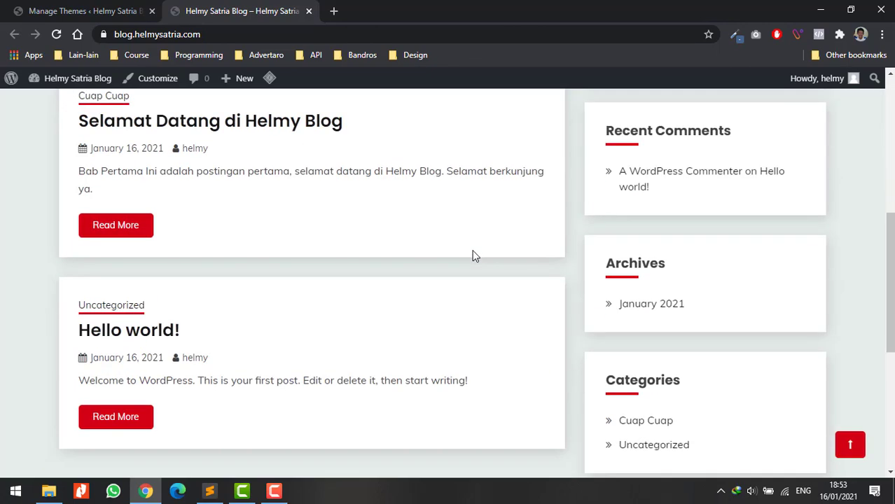
pyautogui.scroll(6, 474, 252)
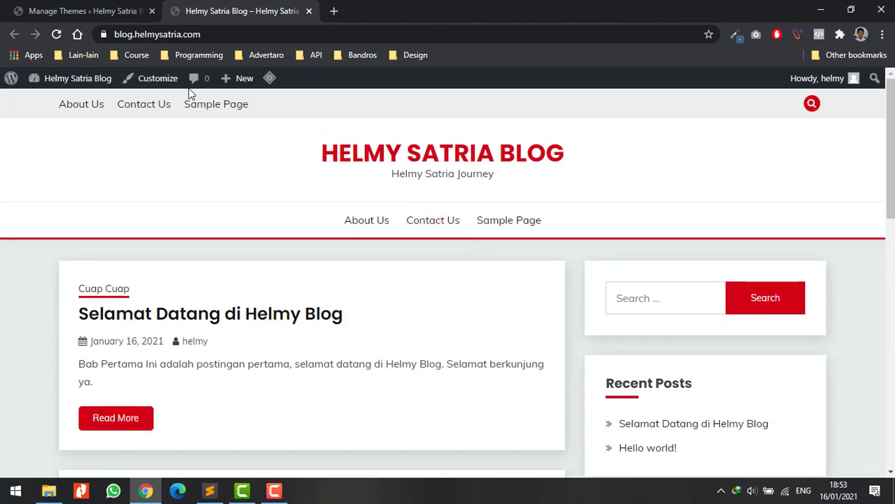
# Open the site customizer and examine its list of sections and the Site Identity settings.
pyautogui.click(162, 83)
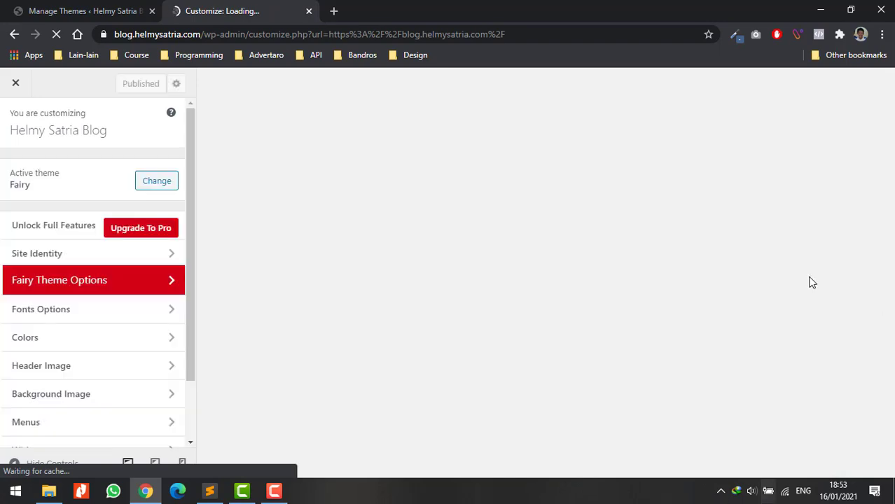
pyautogui.scroll(-2, 74, 304)
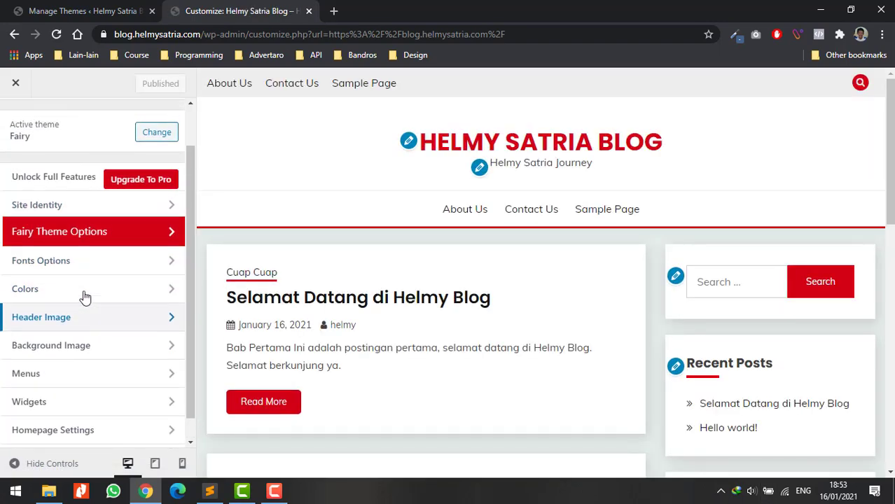
pyautogui.scroll(2, 82, 295)
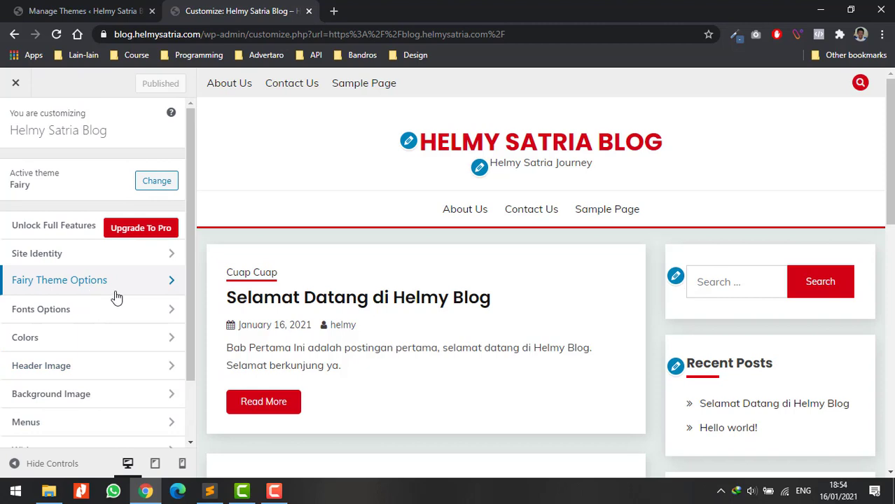
pyautogui.click(74, 255)
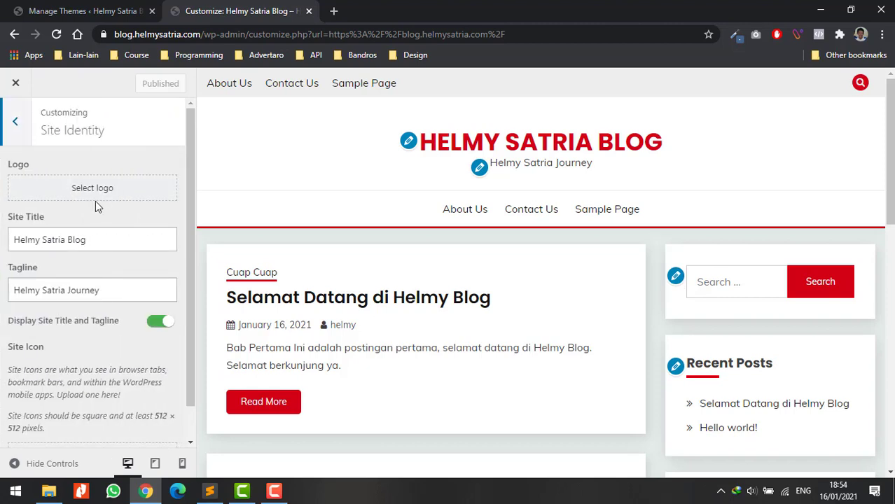
pyautogui.scroll(-1, 97, 245)
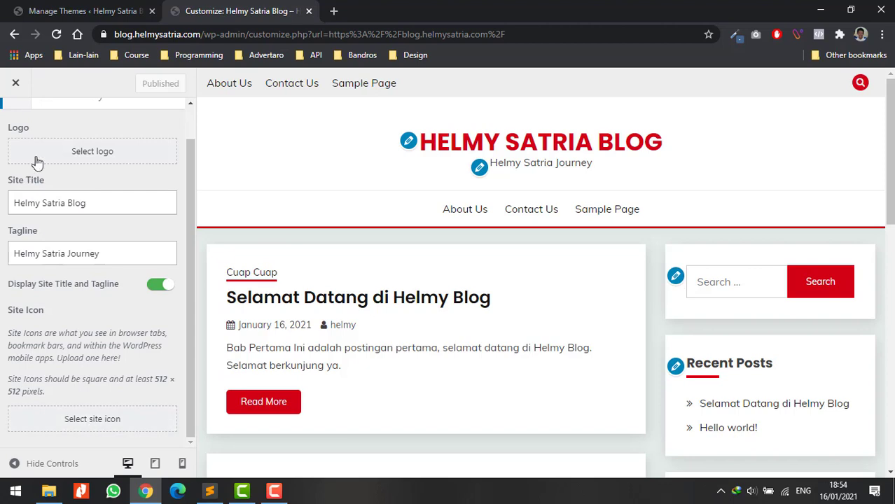
pyautogui.scroll(1, 28, 161)
pyautogui.click(18, 137)
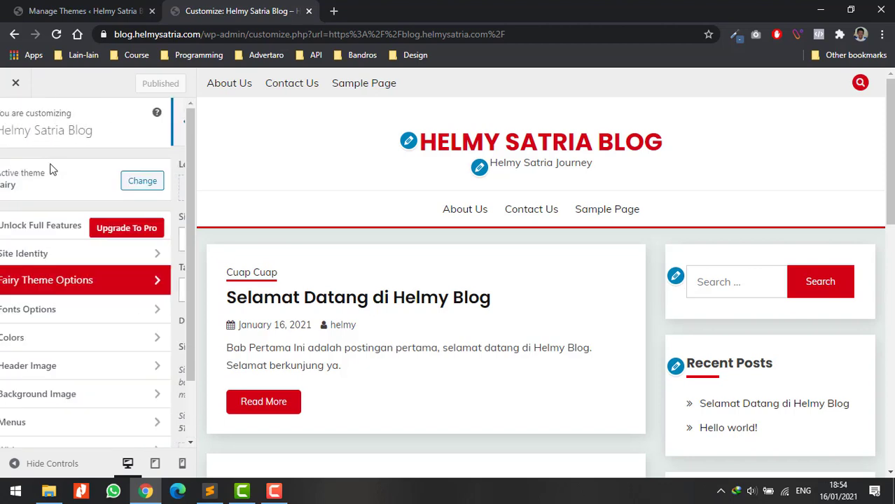
# Set the body paragraph font family to Open Sans in the customizer's font options.
pyautogui.scroll(-2, 63, 235)
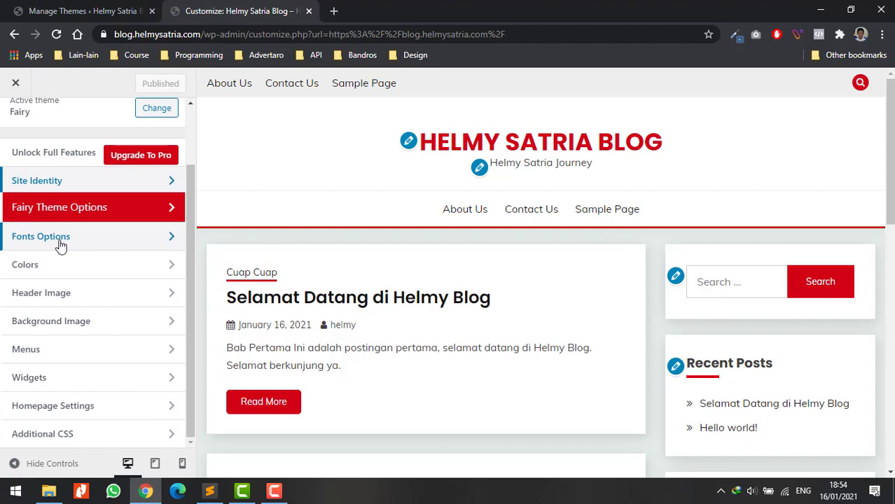
pyautogui.click(53, 236)
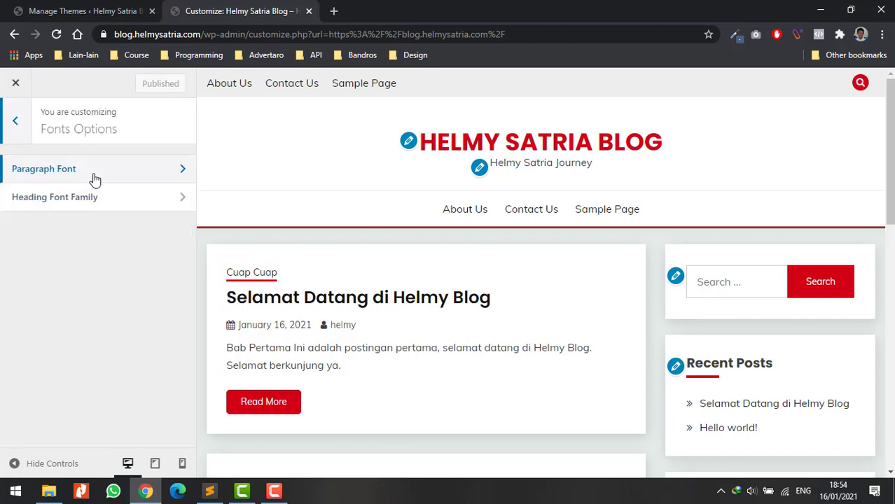
pyautogui.click(95, 179)
pyautogui.click(81, 204)
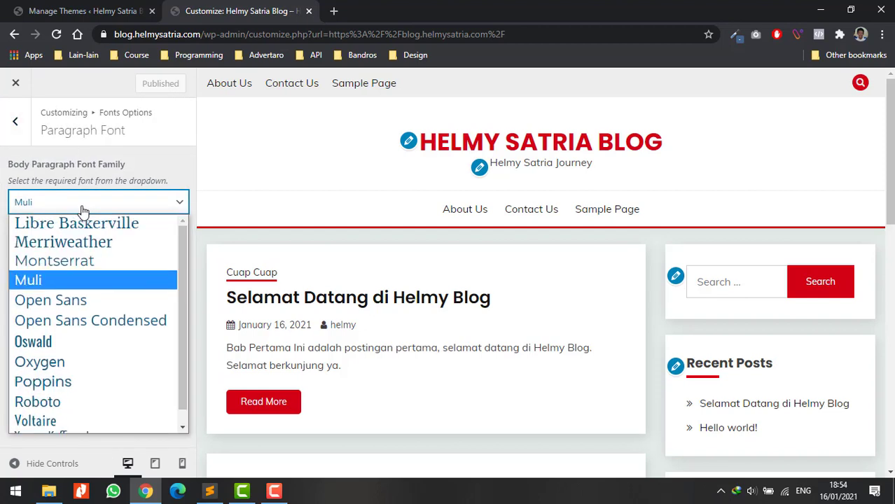
pyautogui.click(66, 299)
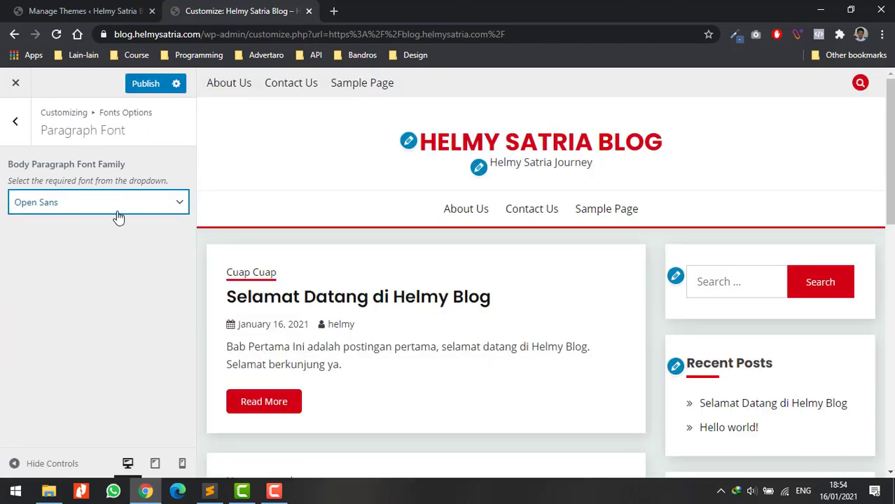
pyautogui.click(15, 120)
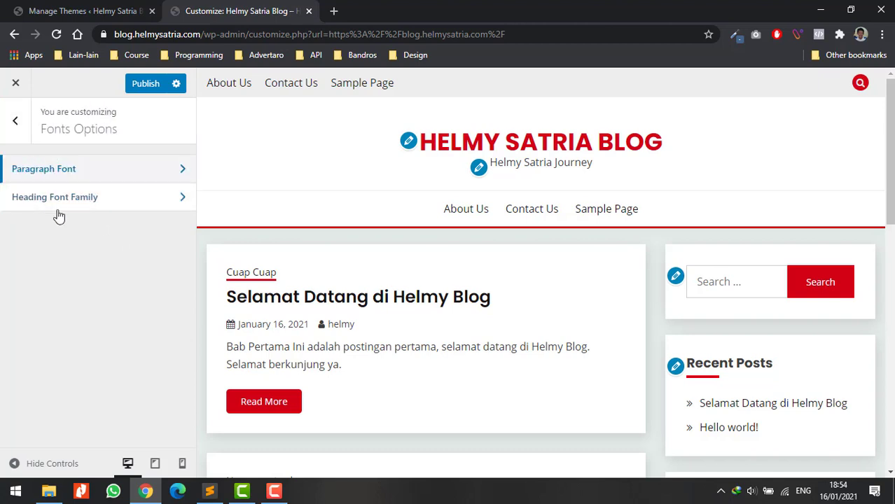
# Look through the fonts offered for the heading font family, leaving the current choice as it is.
pyautogui.click(56, 200)
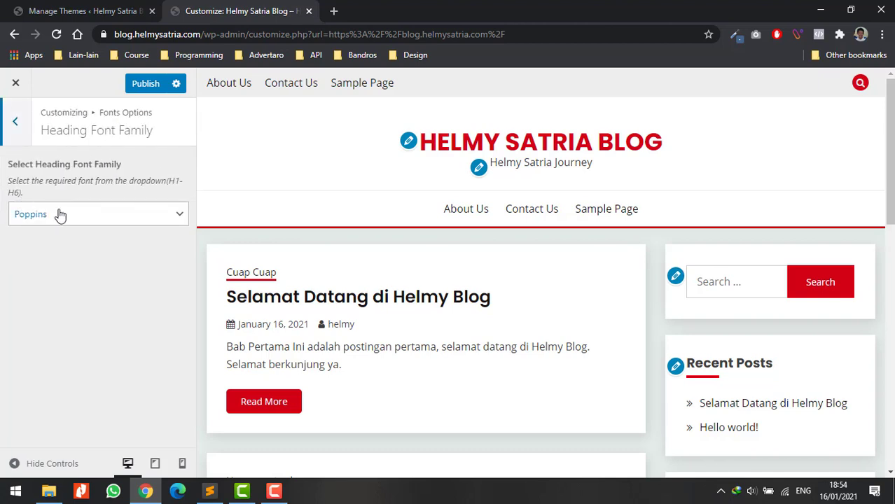
pyautogui.click(60, 215)
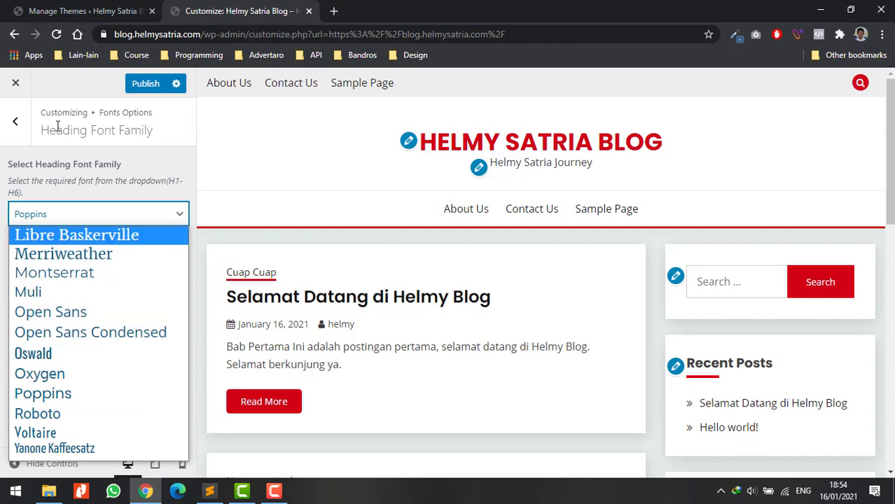
pyautogui.click(15, 122)
pyautogui.click(15, 122)
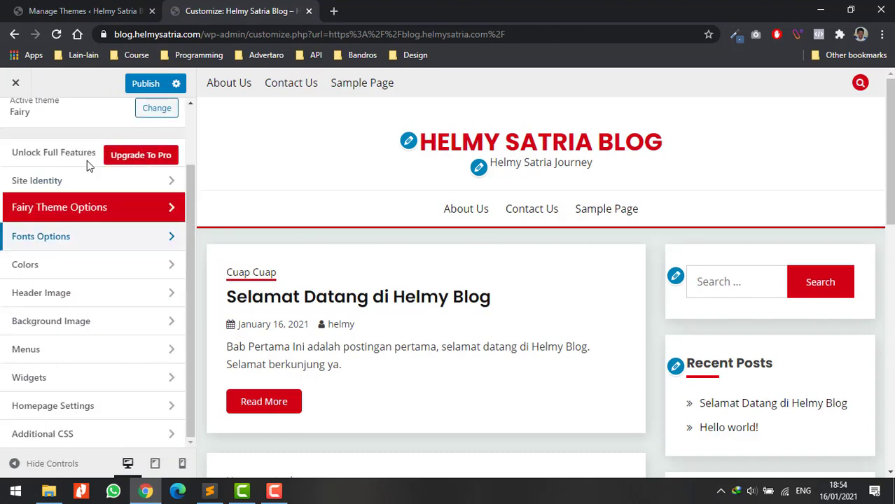
# Examine the customizer's Header Image, Background Image and Menus settings one after another.
pyautogui.click(93, 297)
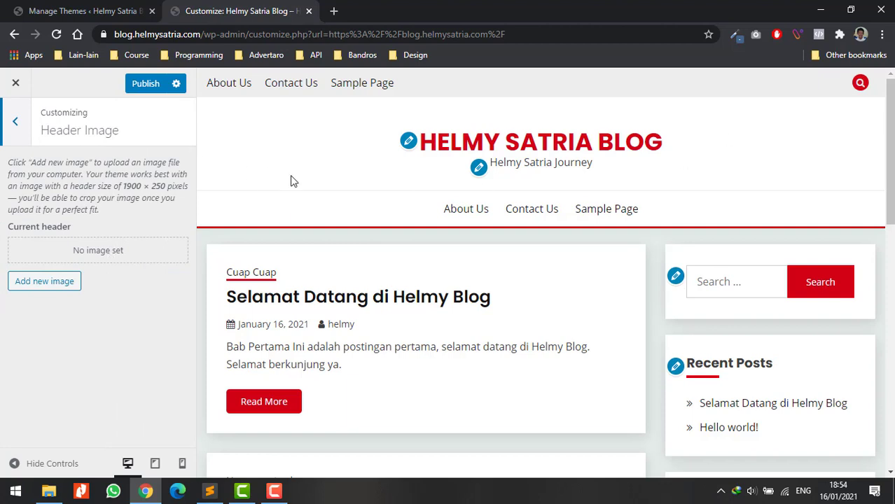
pyautogui.click(15, 122)
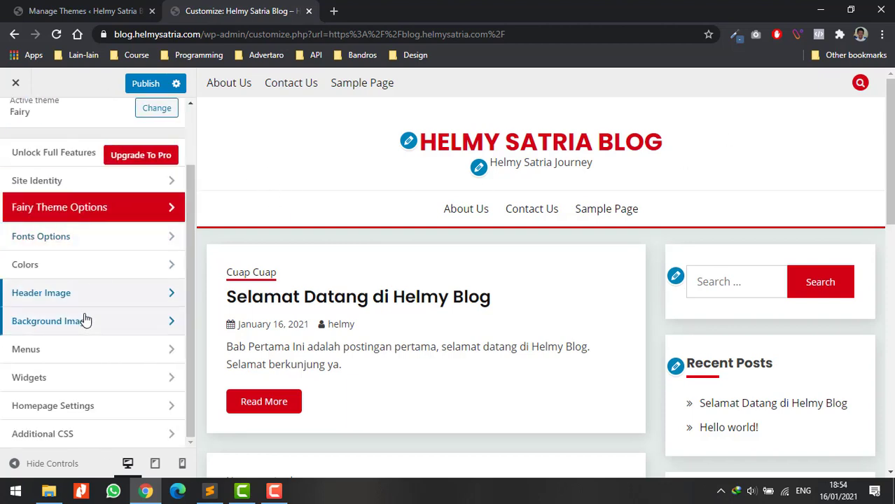
pyautogui.click(91, 326)
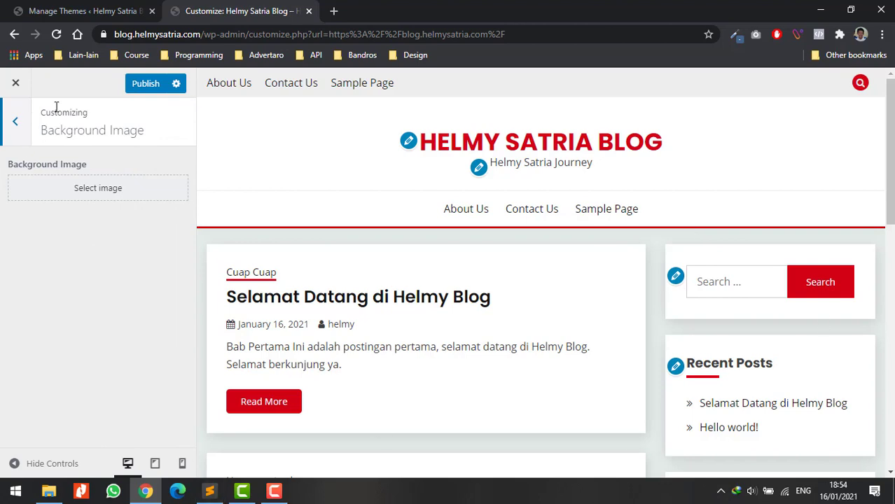
pyautogui.click(16, 125)
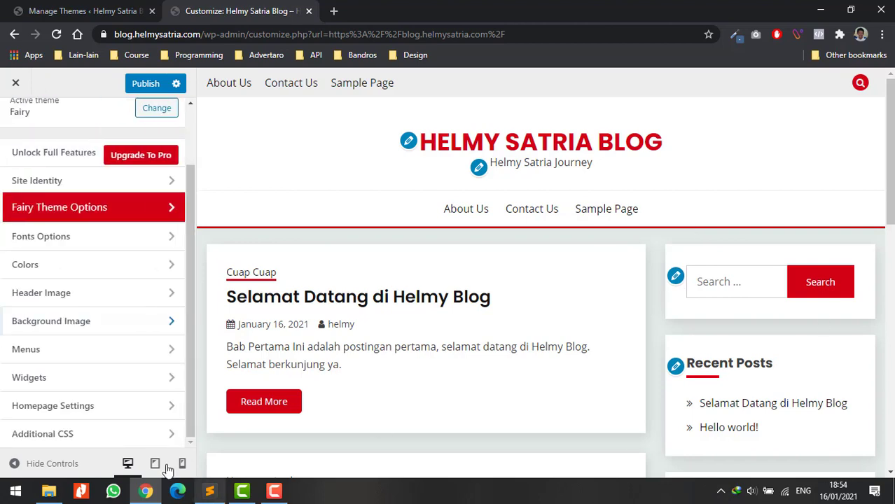
pyautogui.click(86, 353)
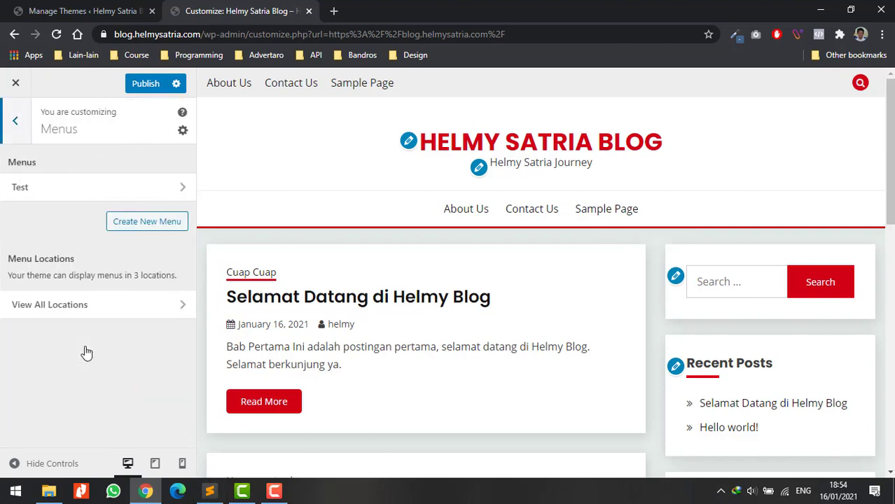
pyautogui.click(16, 125)
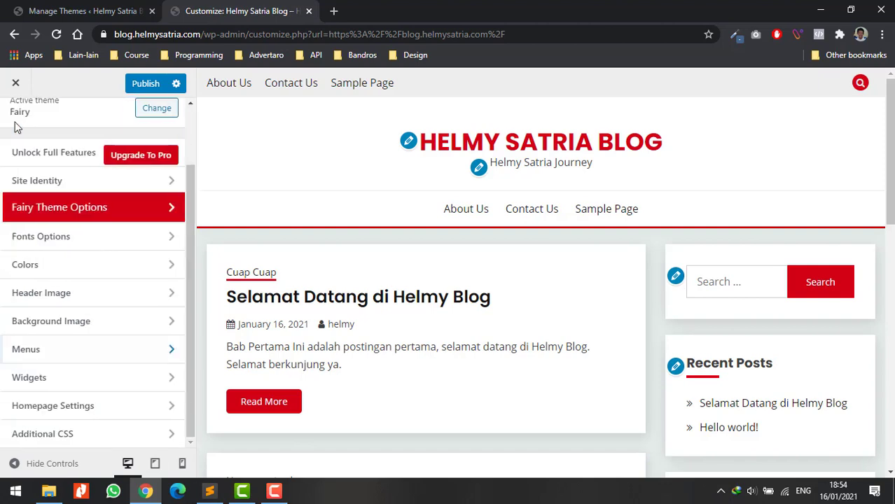
# Open the customizer's Widgets settings and look over the sidebar and footer areas in the page preview.
pyautogui.click(48, 376)
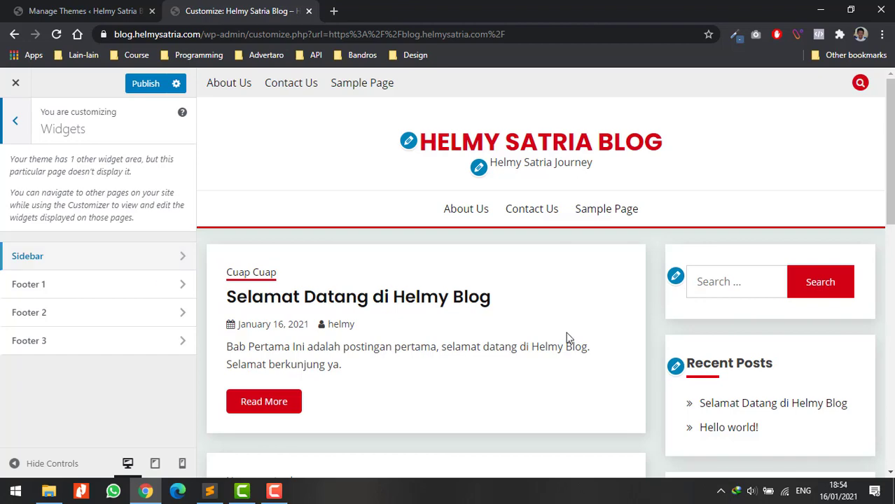
pyautogui.scroll(-3, 541, 327)
pyautogui.scroll(-2, 541, 332)
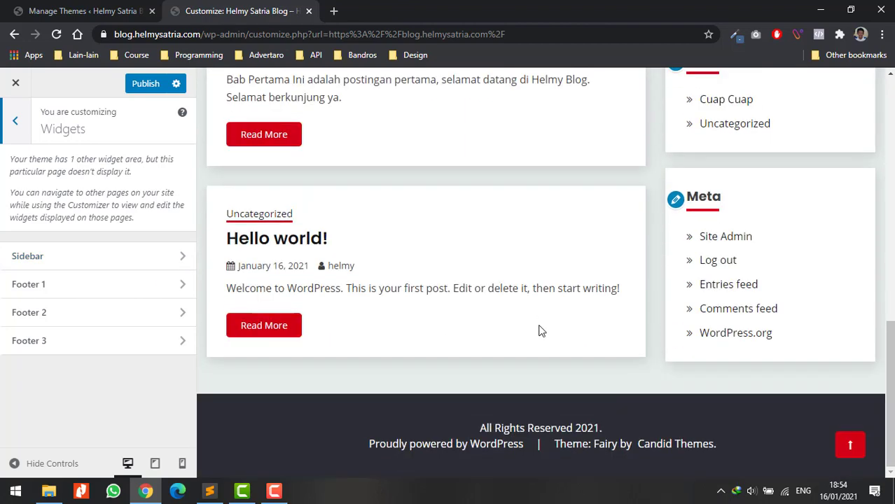
pyautogui.scroll(8, 540, 329)
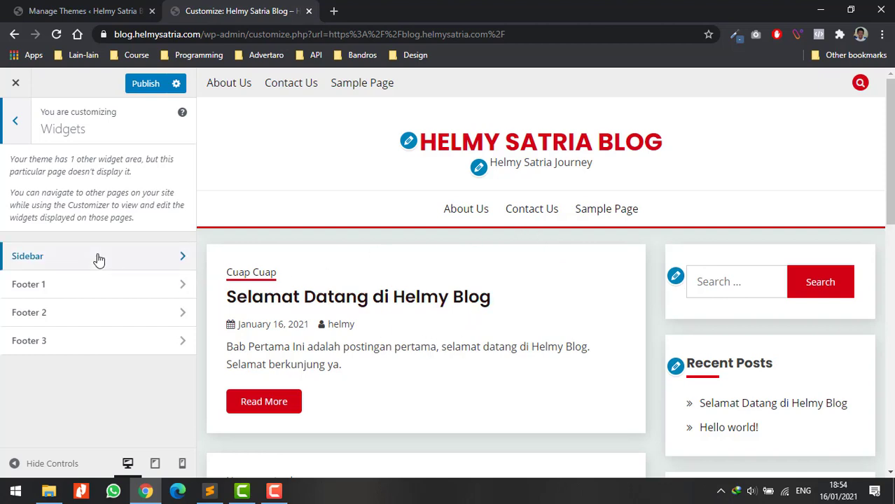
pyautogui.scroll(-5, 713, 343)
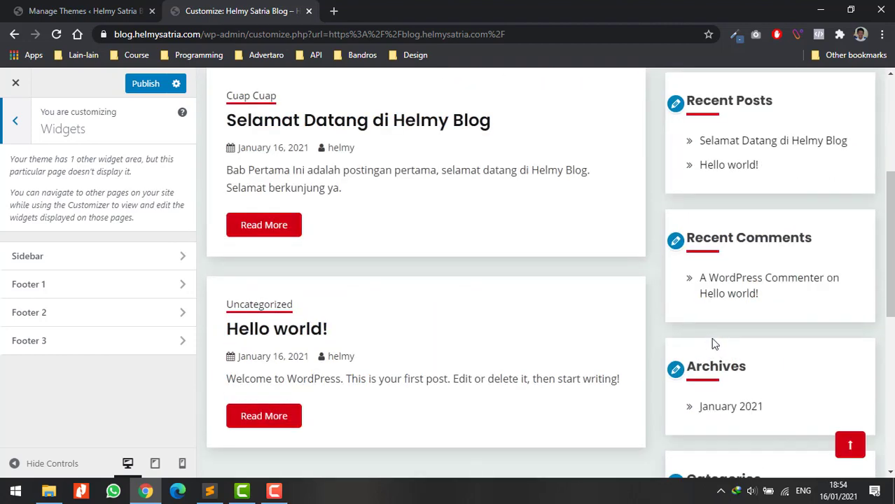
pyautogui.scroll(1, 711, 338)
pyautogui.scroll(3, 689, 342)
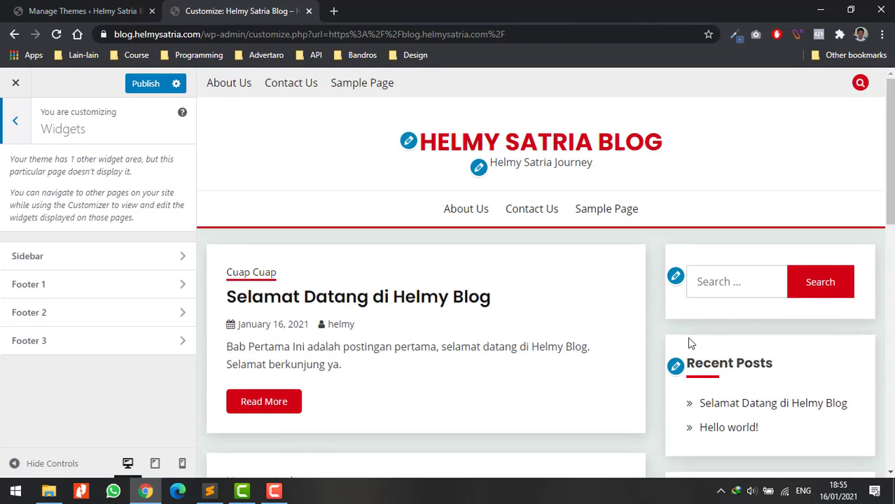
# Open the Sidebar widget area, look through the available widgets and add another Archives widget.
pyautogui.click(150, 259)
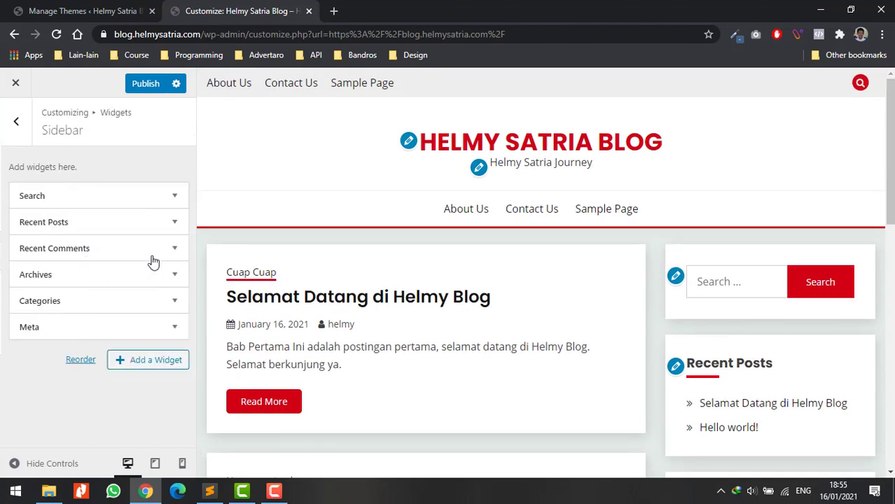
pyautogui.click(123, 360)
pyautogui.scroll(-3, 262, 190)
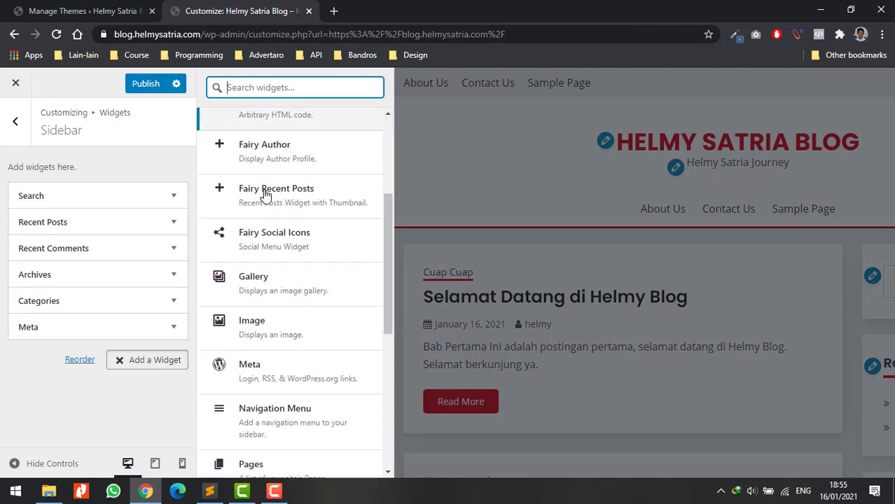
pyautogui.scroll(-2, 285, 264)
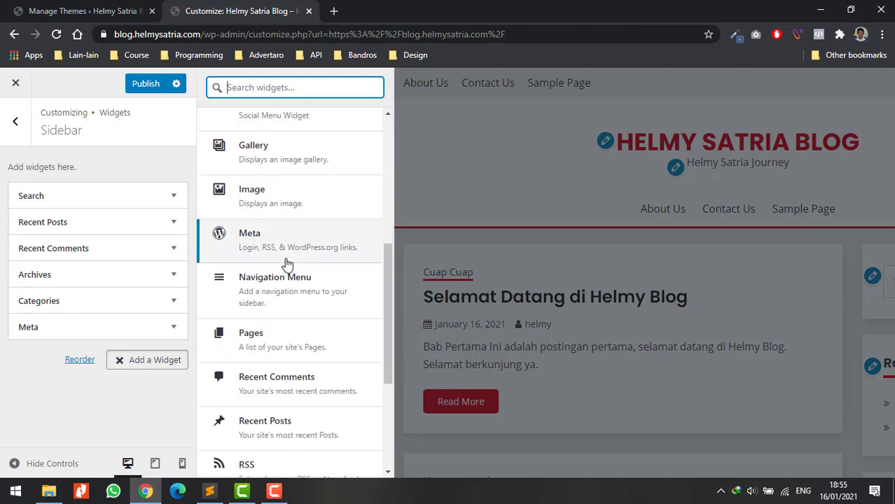
pyautogui.scroll(-2, 285, 264)
pyautogui.scroll(-1, 286, 266)
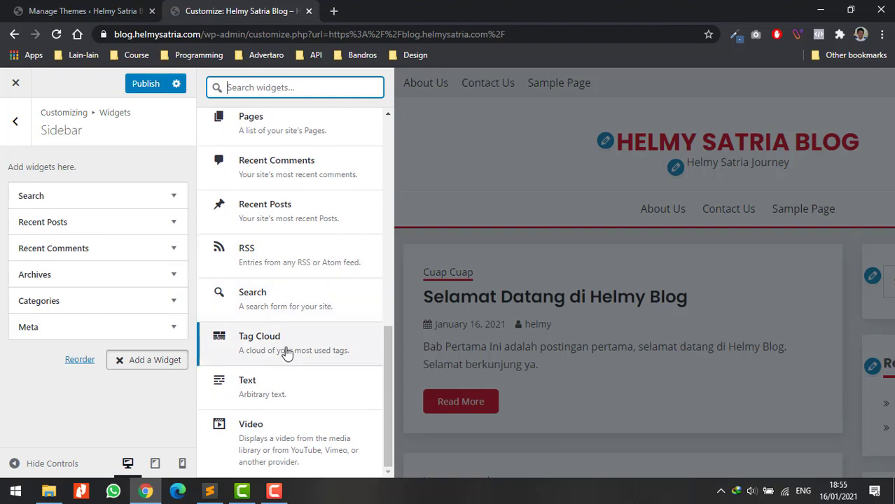
pyautogui.scroll(5, 285, 347)
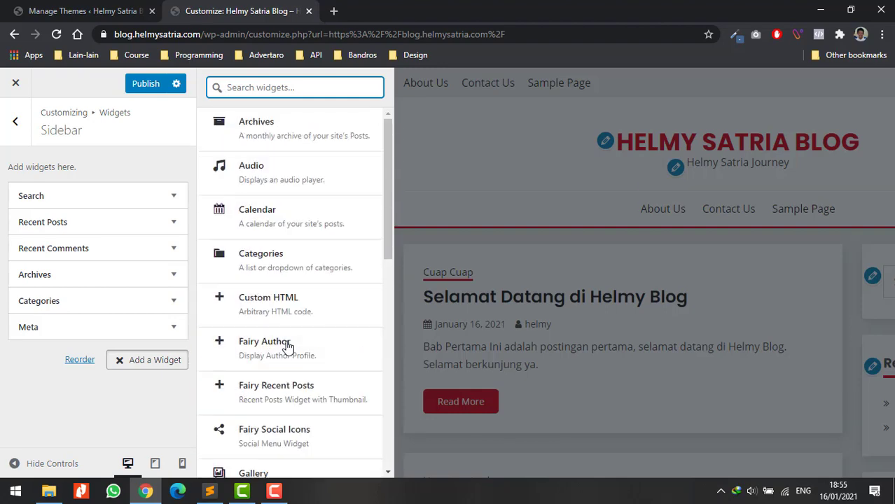
pyautogui.click(293, 134)
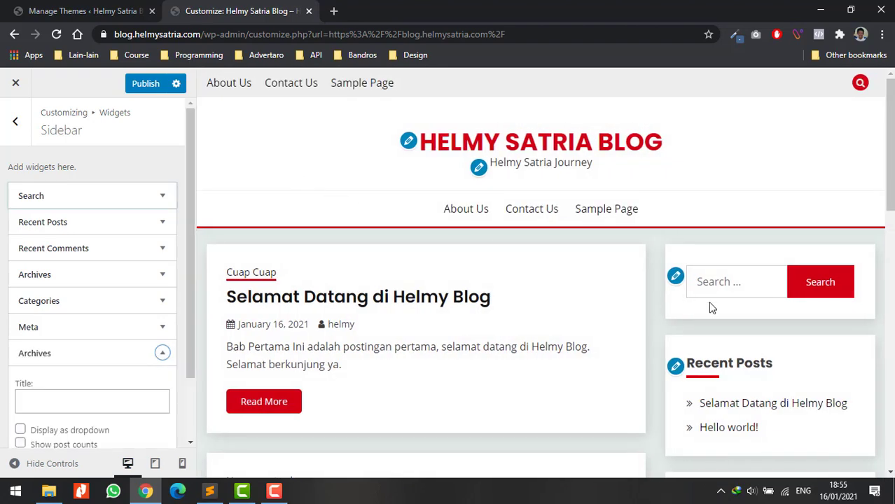
# Check the sidebar in the page preview and delete the extra Archives widget at the end of the list.
pyautogui.scroll(-3, 721, 294)
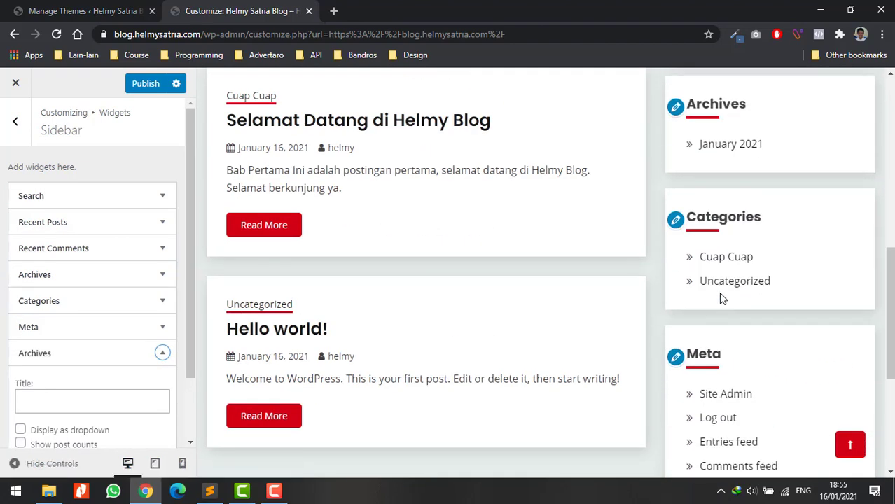
pyautogui.scroll(-2, 721, 297)
pyautogui.scroll(2, 729, 330)
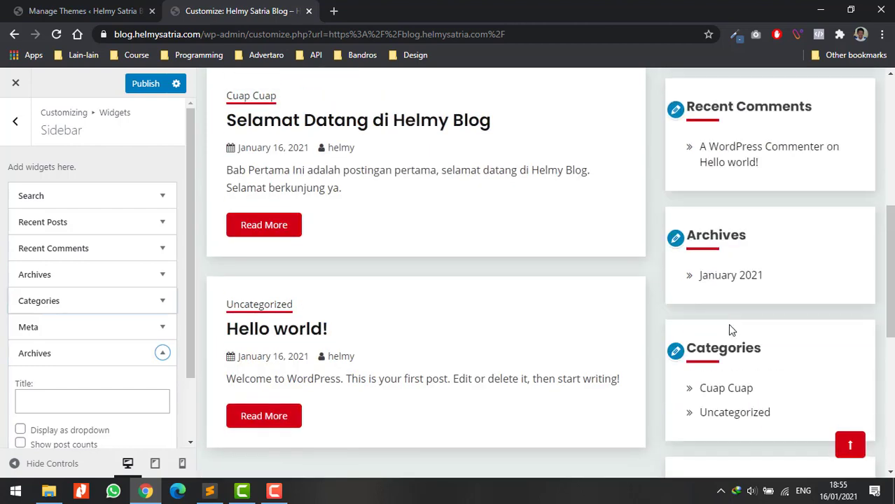
pyautogui.scroll(-2, 102, 392)
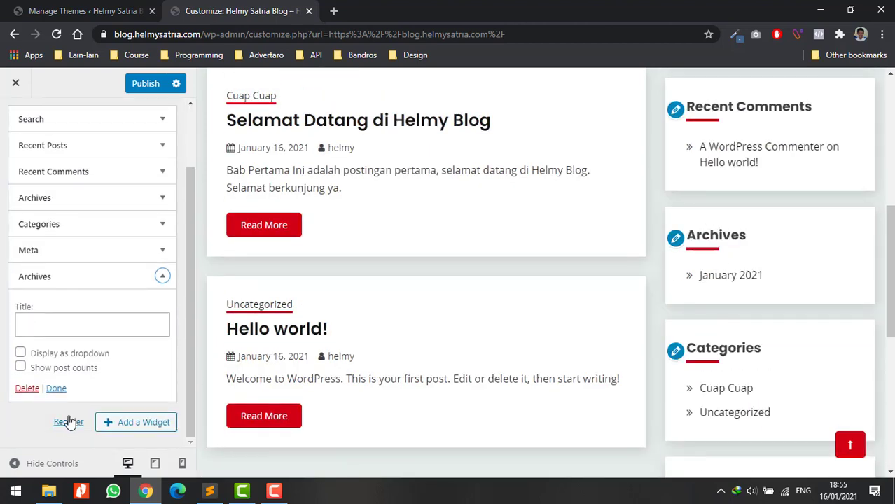
pyautogui.click(26, 389)
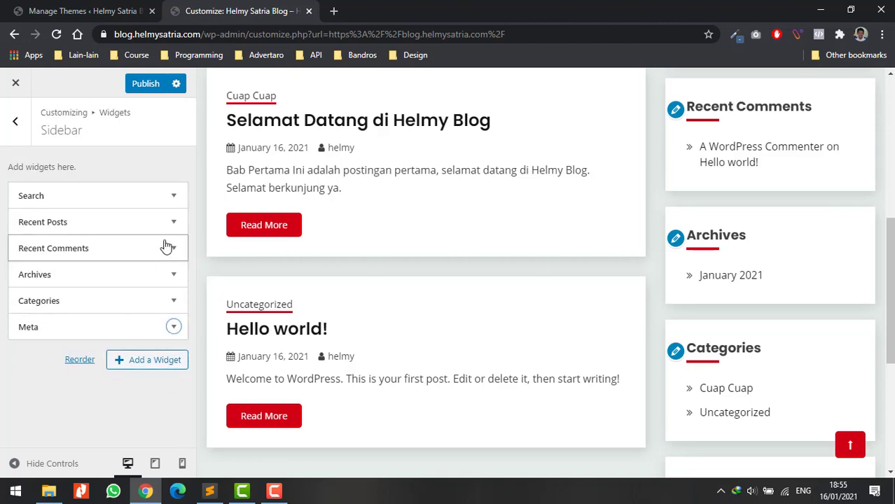
# Add another Categories widget to the sidebar.
pyautogui.click(123, 364)
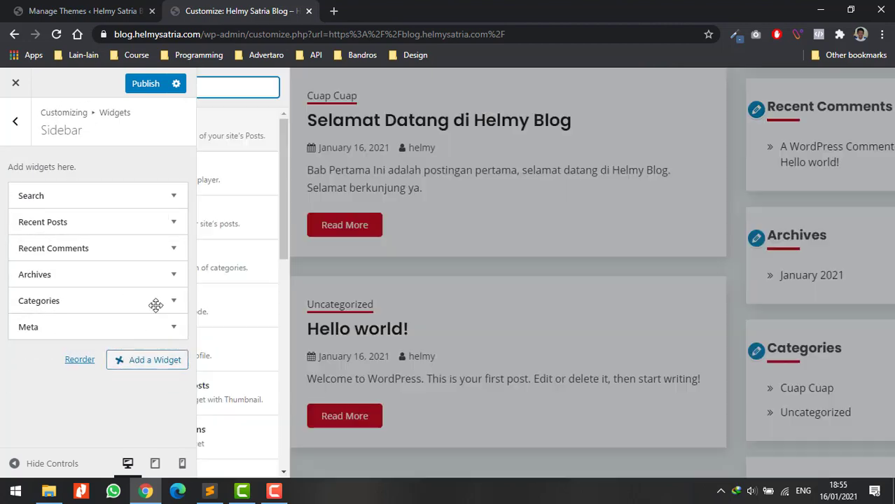
pyautogui.scroll(-1, 302, 300)
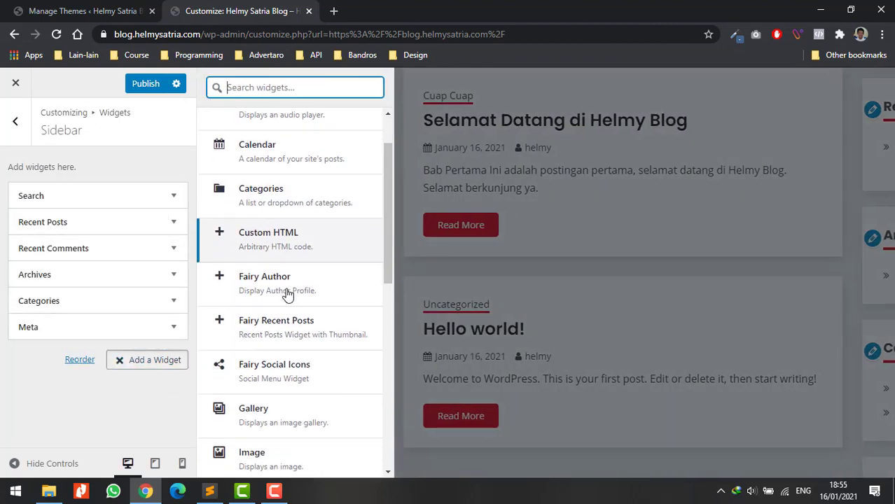
pyautogui.click(285, 199)
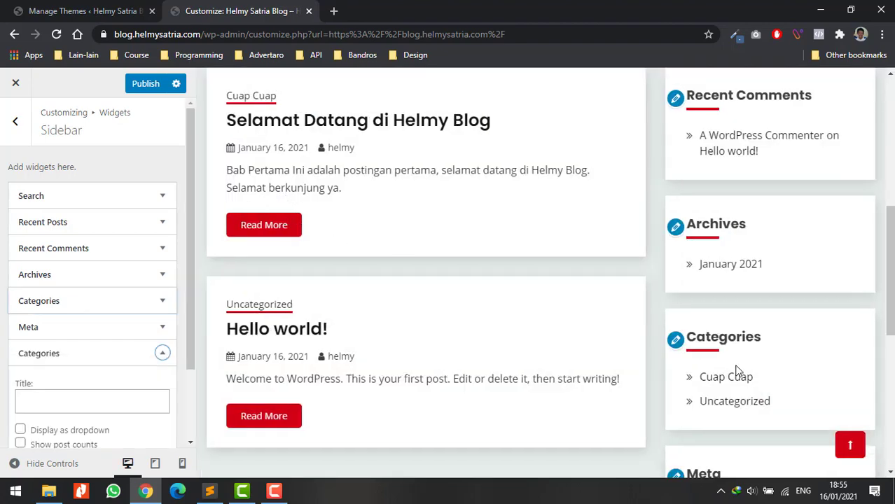
# Check the sidebar in the page preview and delete the extra Categories widget below Meta.
pyautogui.scroll(-2, 738, 370)
pyautogui.scroll(1, 737, 375)
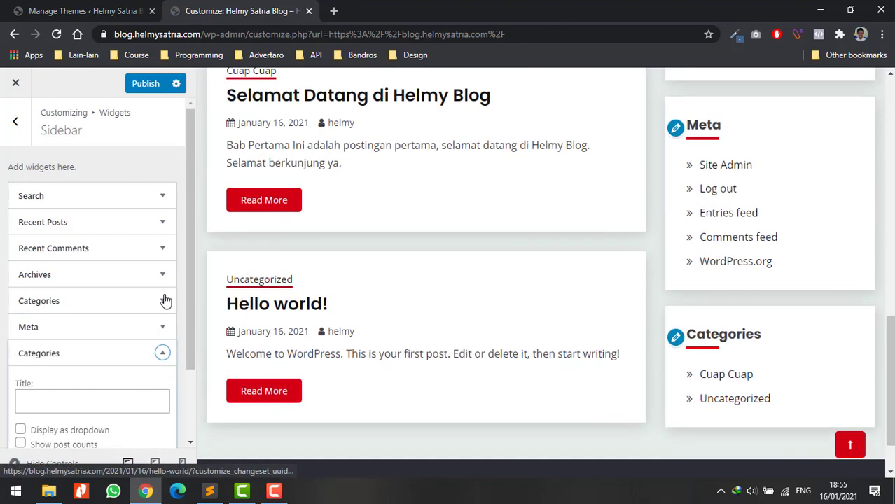
pyautogui.scroll(-2, 113, 334)
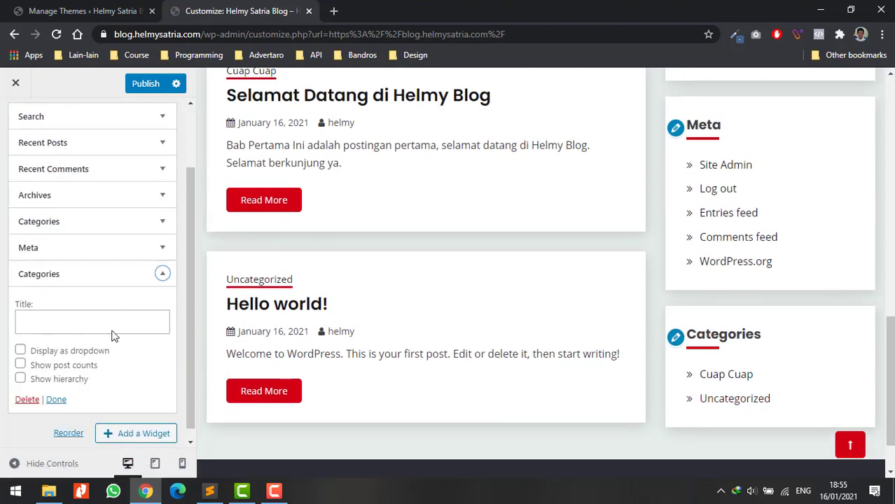
pyautogui.click(28, 389)
# Look through the widgets available for the sidebar, then return to the list of widget areas without adding one.
pyautogui.click(141, 362)
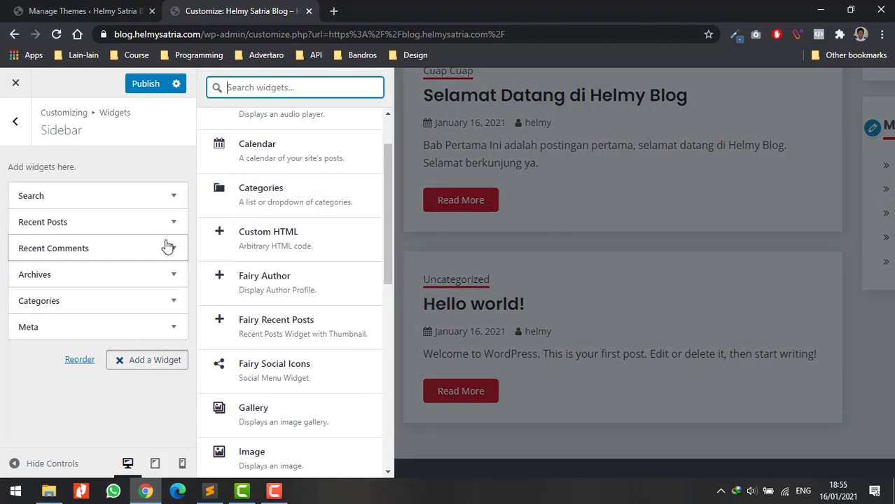
pyautogui.scroll(-5, 291, 243)
pyautogui.scroll(7, 260, 246)
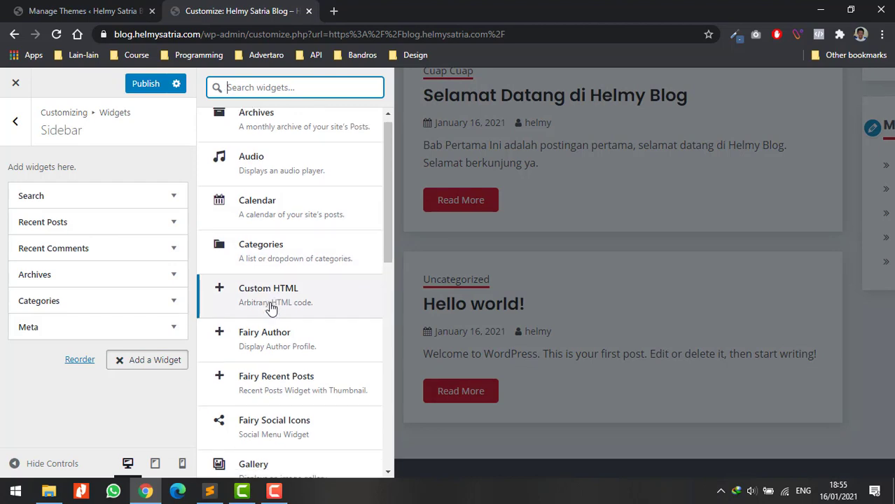
pyautogui.scroll(-3, 271, 305)
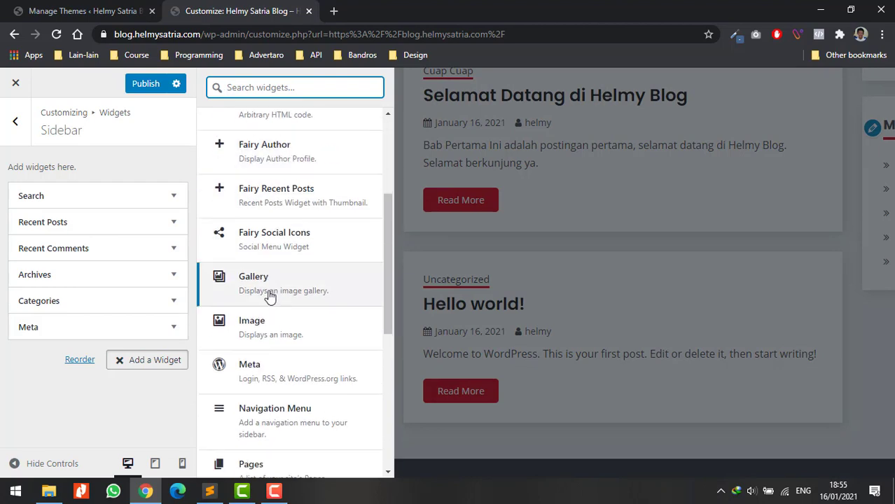
pyautogui.scroll(-2, 270, 297)
pyautogui.scroll(2, 270, 297)
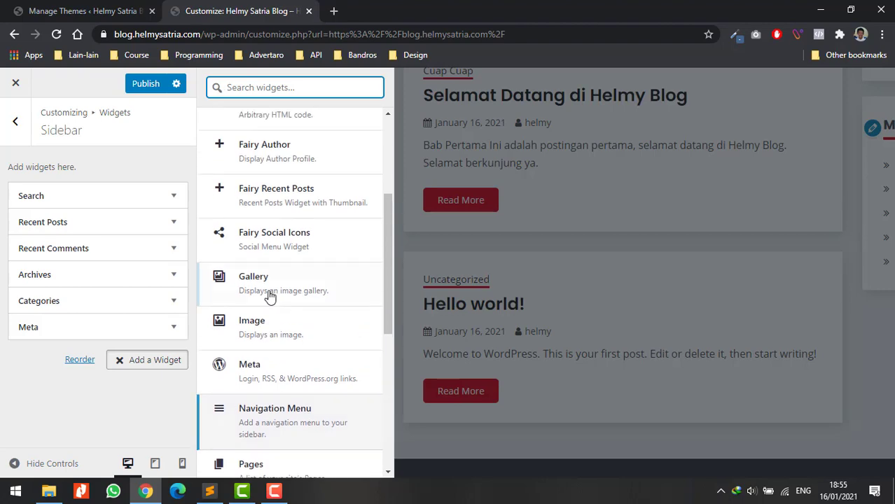
pyautogui.scroll(3, 270, 297)
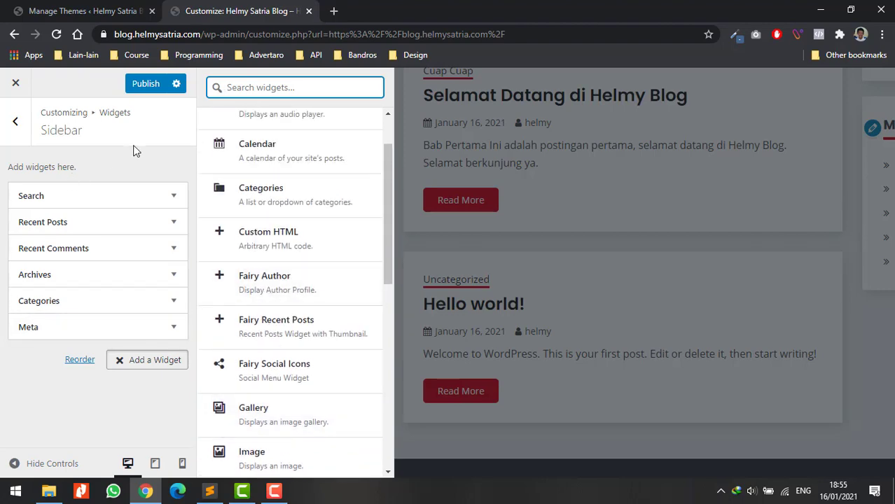
pyautogui.click(13, 137)
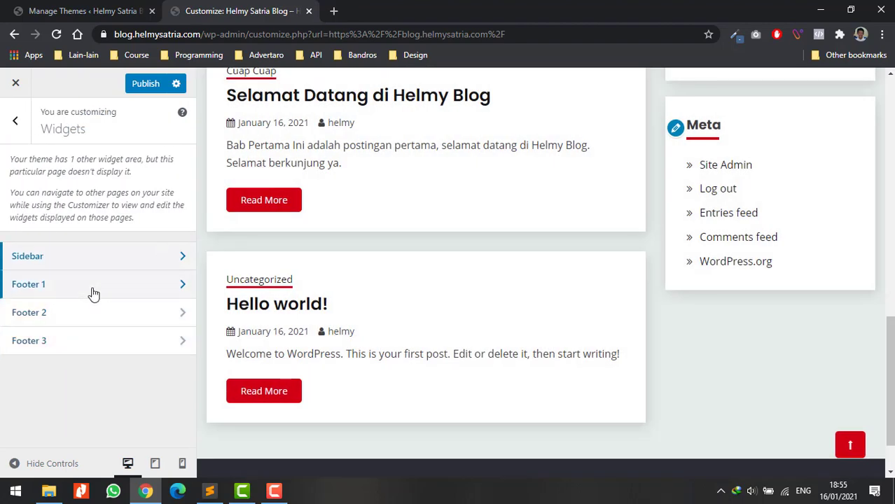
# Add a Calendar widget to the Footer 1 area and check it in the page preview.
pyautogui.scroll(-2, 464, 338)
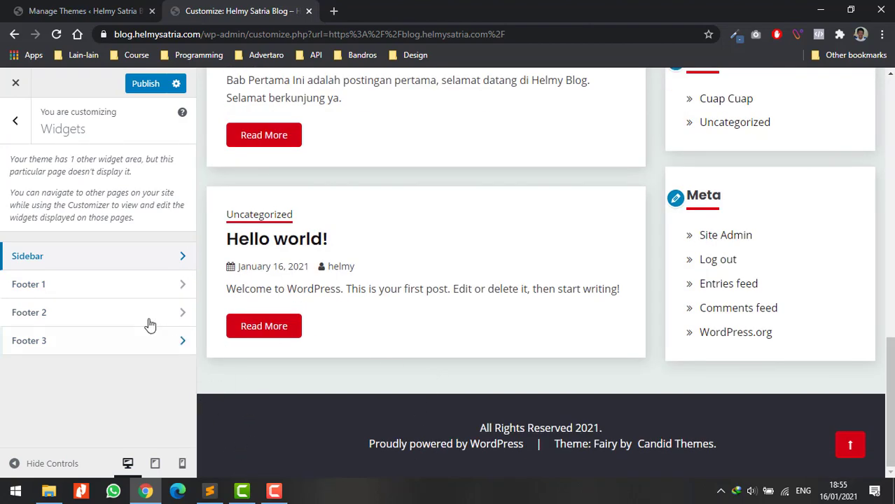
pyautogui.click(120, 284)
pyautogui.click(137, 201)
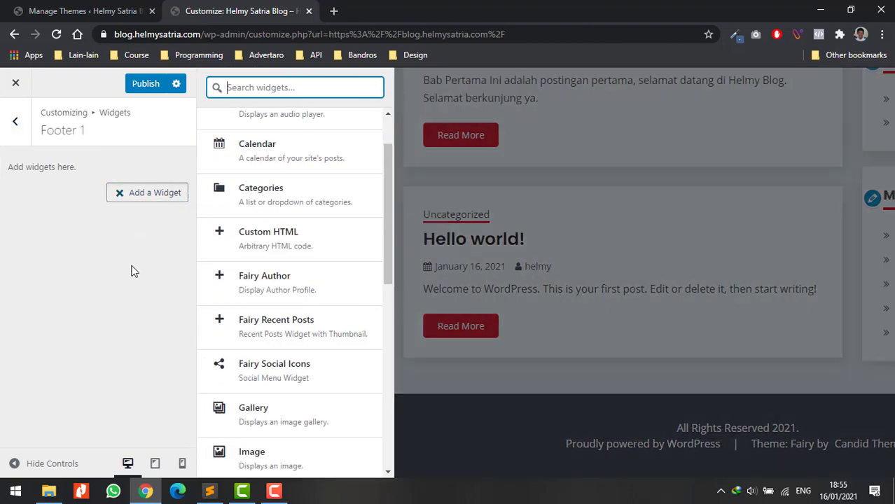
pyautogui.scroll(1, 252, 157)
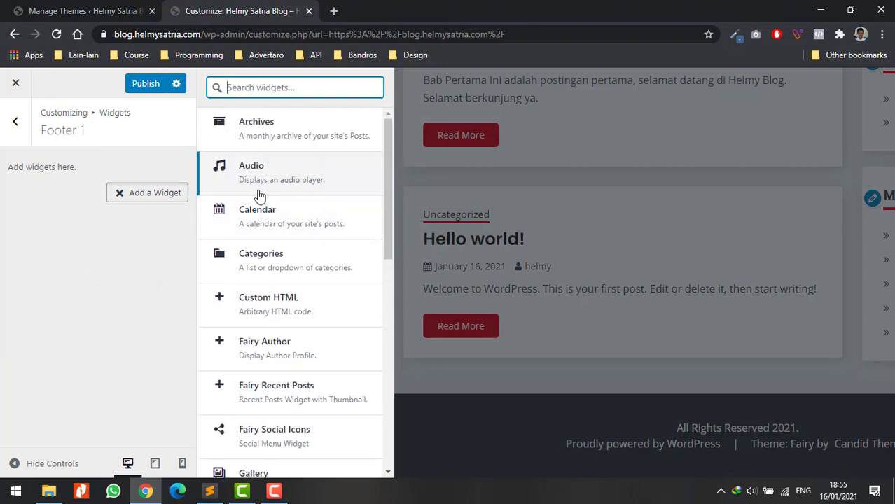
pyautogui.click(256, 219)
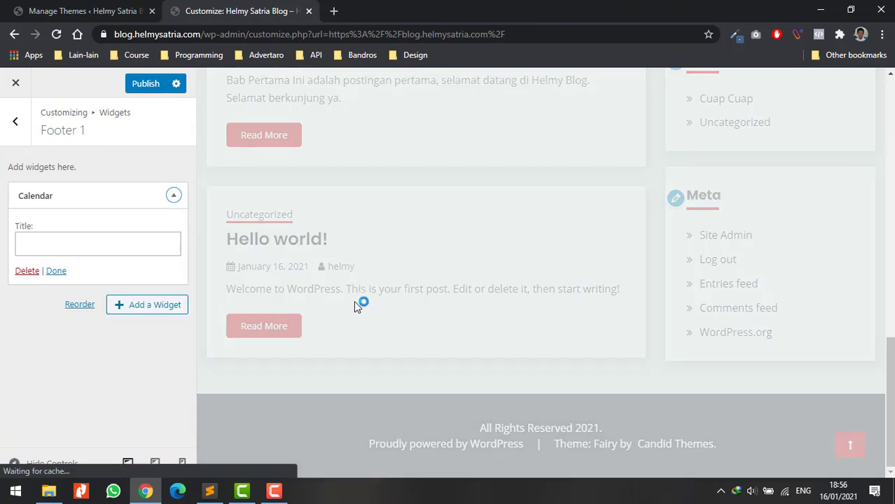
pyautogui.scroll(-2, 308, 362)
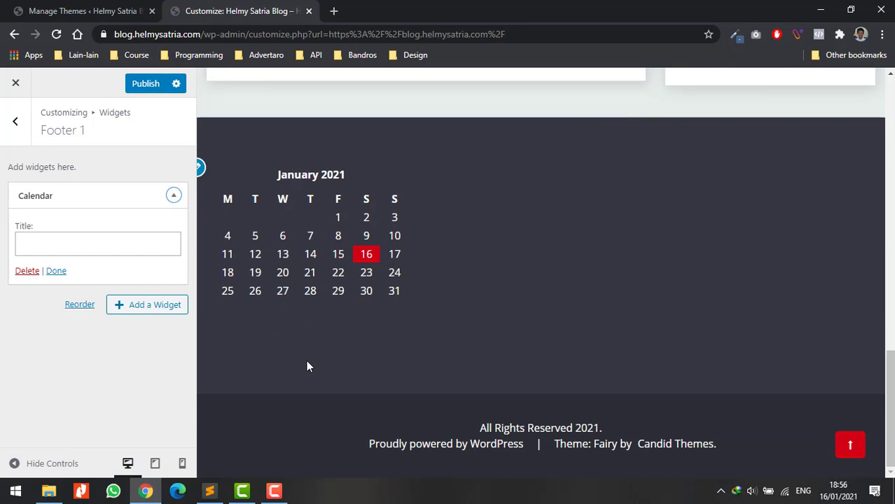
# Set the Footer 1 calendar widget's title to "Calendar" and finish editing the widget.
pyautogui.click(141, 245)
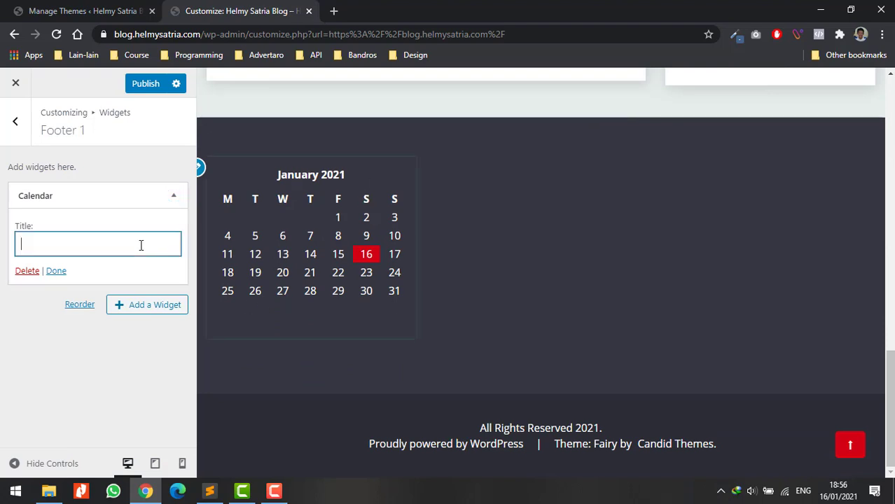
pyautogui.write('Calendar')
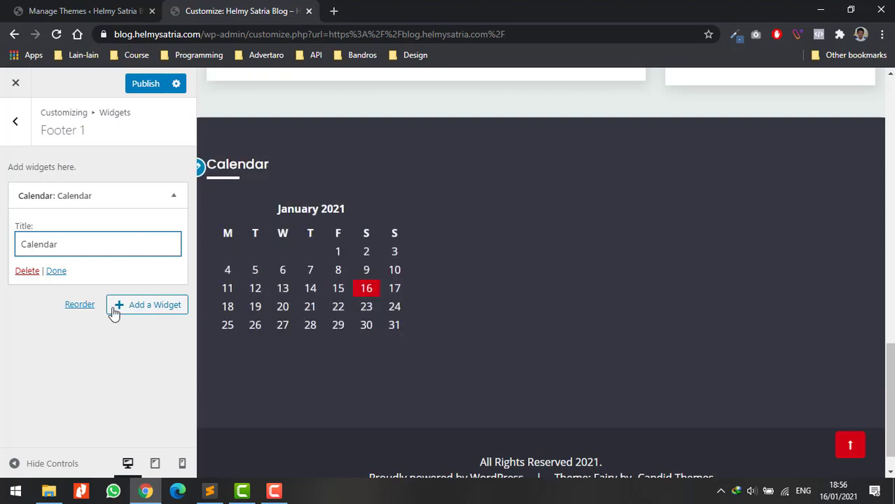
pyautogui.click(55, 271)
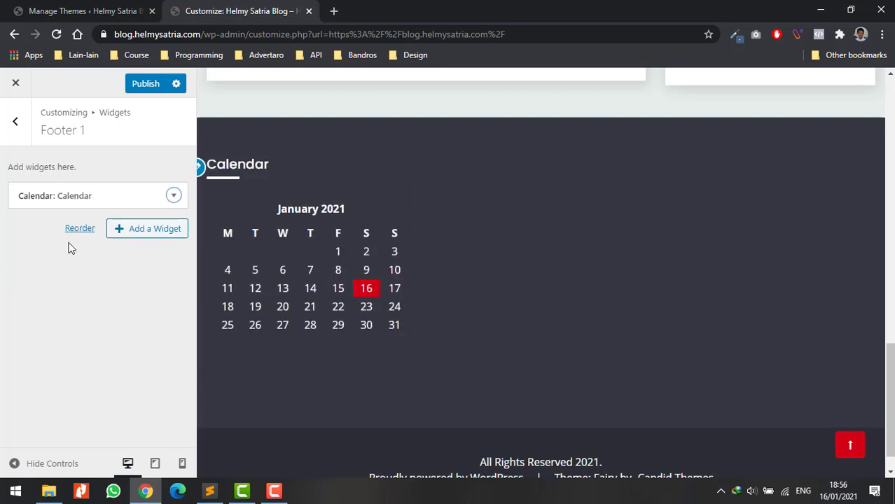
# Add a Fairy Author widget to the Footer 2 area.
pyautogui.click(15, 130)
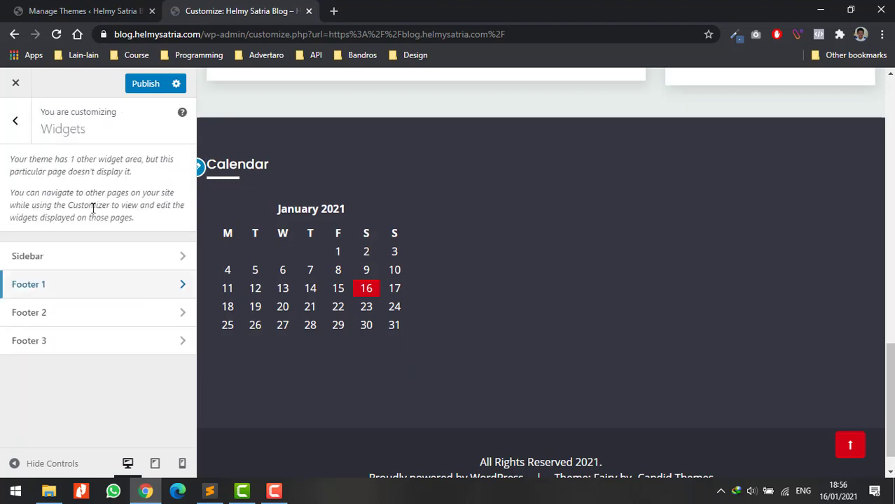
pyautogui.click(100, 315)
pyautogui.click(117, 200)
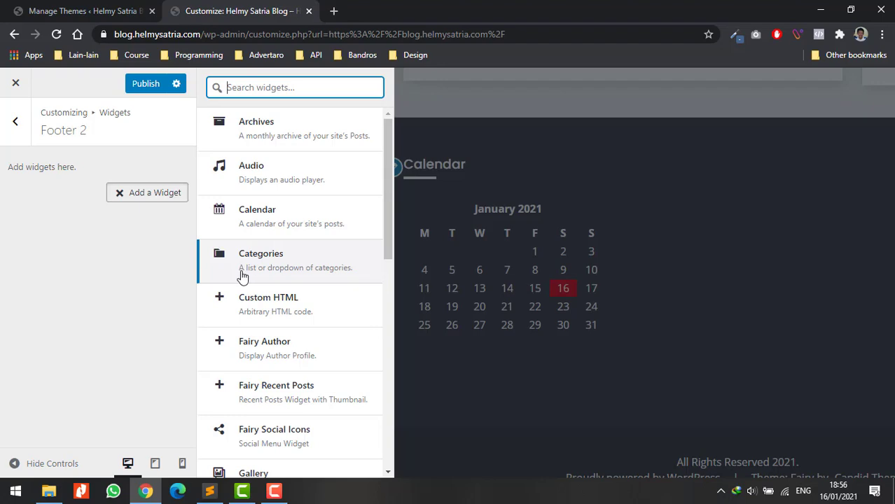
pyautogui.click(253, 350)
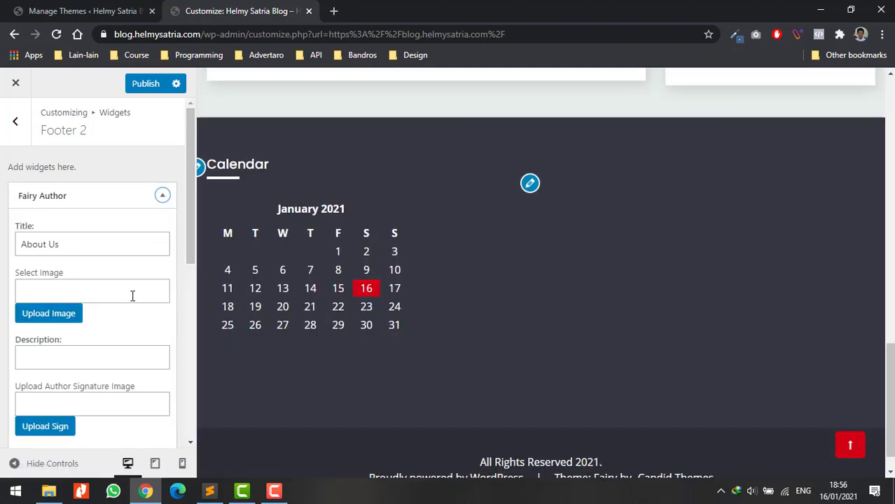
# Fill in the Fairy Author widget's description with a greeting beginning "Halo, saya adalah", the author's first name, and "Saya seorang Bloggger".
pyautogui.click(99, 361)
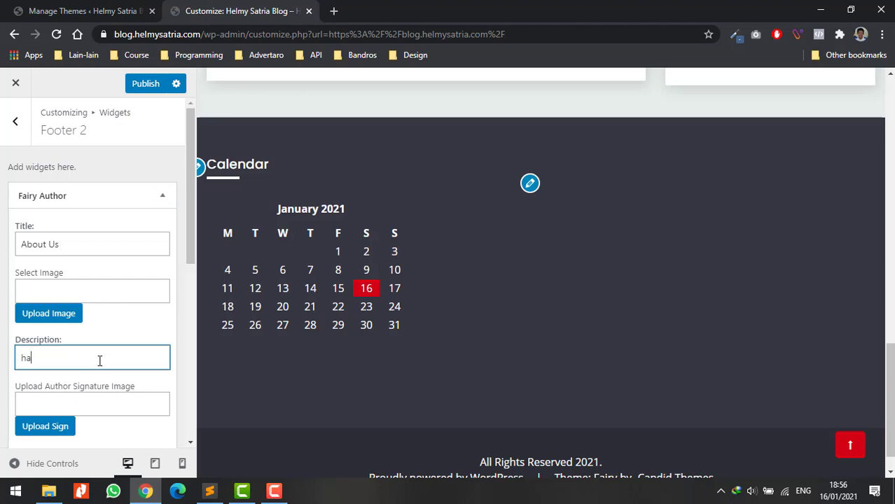
pyautogui.write('halo')
pyautogui.write('. sa')
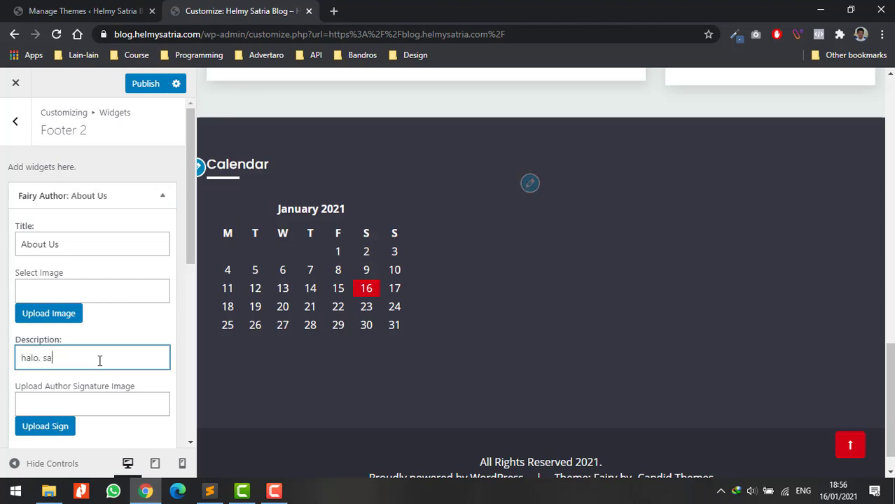
pyautogui.write('ya a')
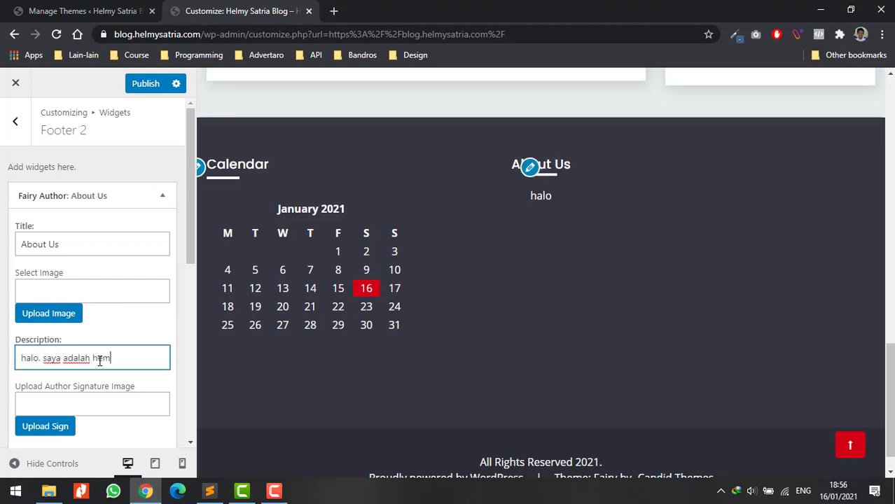
pyautogui.write('dalah helmy. Saya')
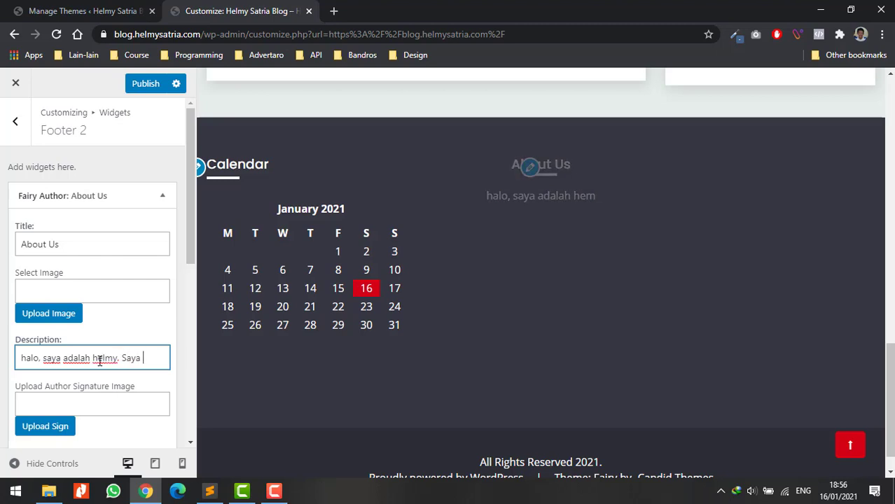
pyautogui.write(' seorang Bl')
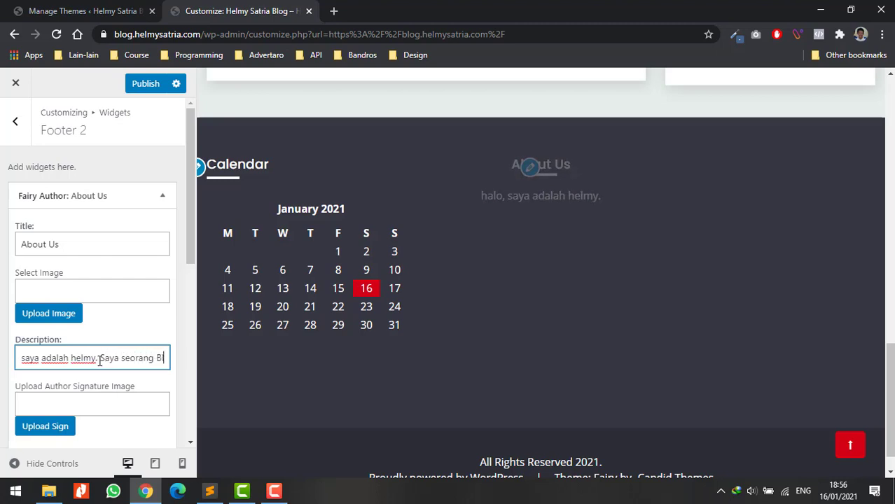
pyautogui.write('oggger')
pyautogui.press('Home')
pyautogui.hotkey('shift', 'Right')
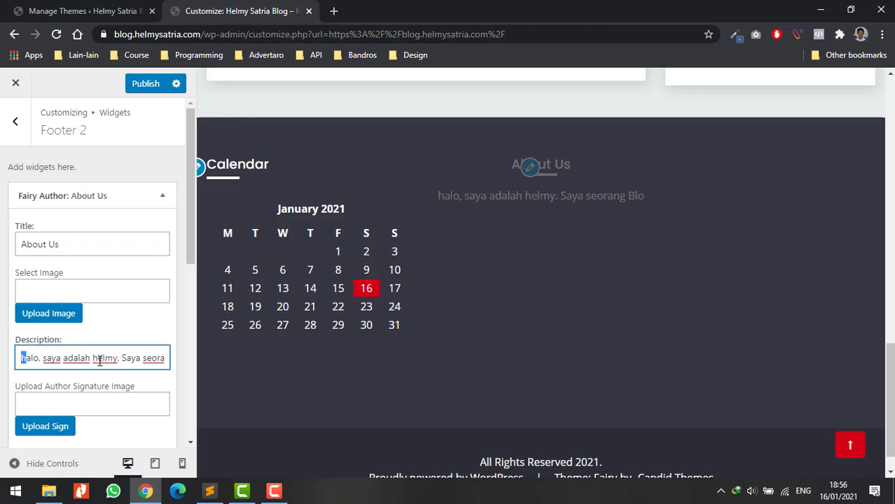
pyautogui.write('H')
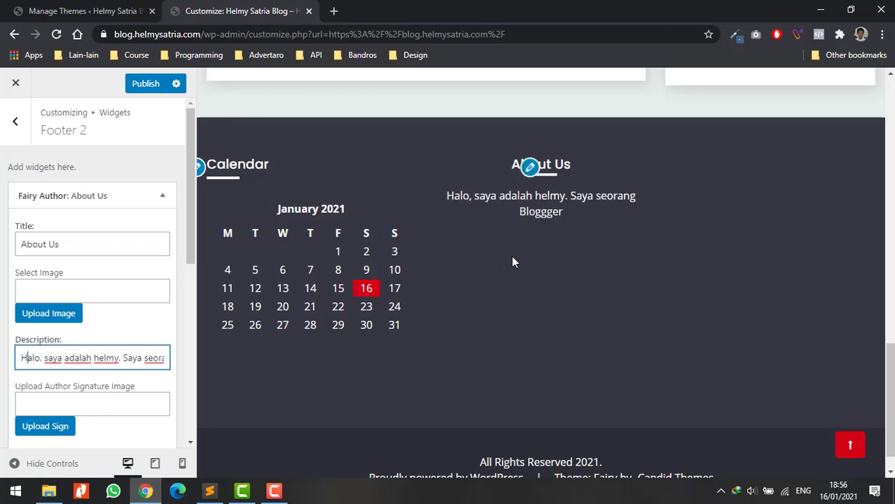
# Enter the author's Facebook profile URL in the Footer 2 author widget.
pyautogui.scroll(-3, 92, 410)
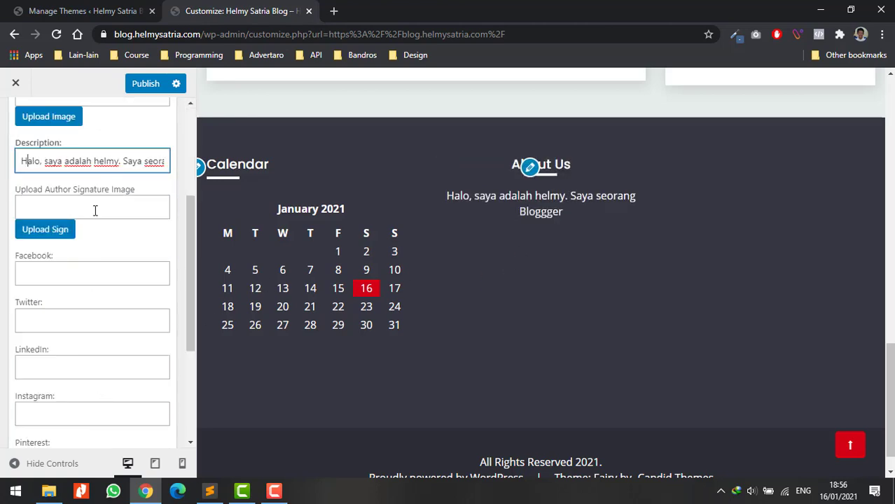
pyautogui.click(92, 279)
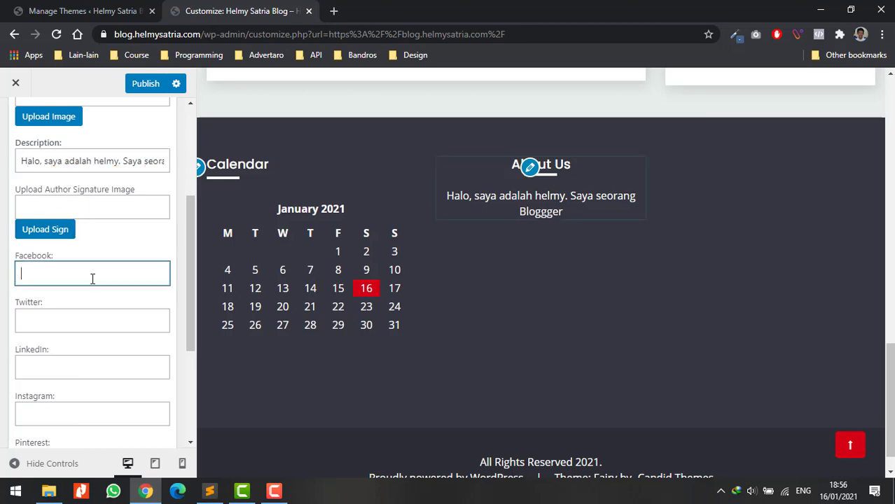
pyautogui.write('https://')
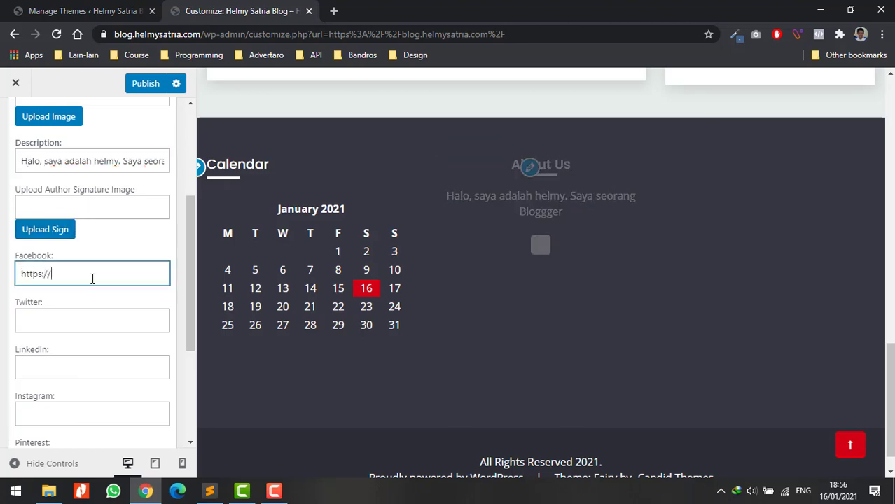
pyautogui.write('face')
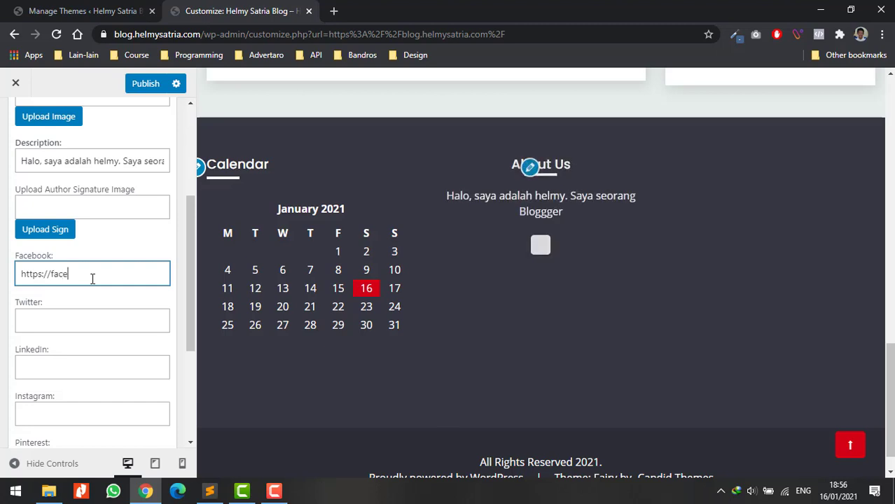
pyautogui.write('book.com/helmysmp')
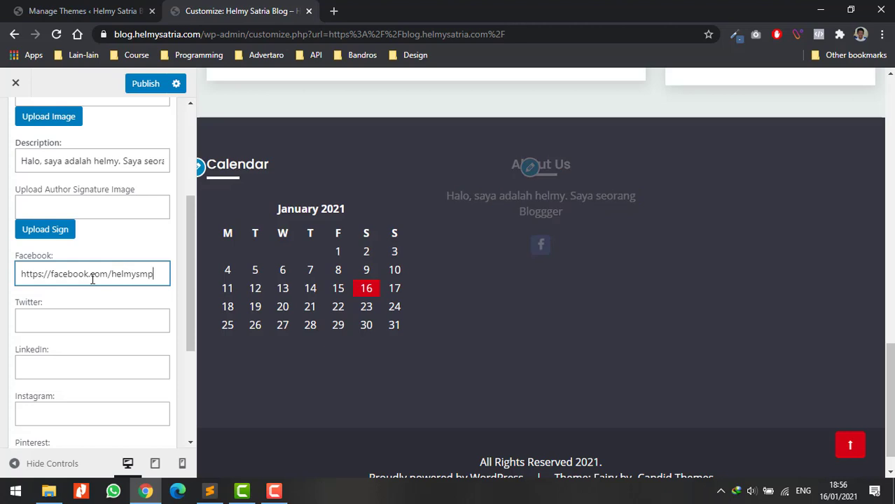
# Enter the author's Twitter profile URL in the Footer 2 author widget.
pyautogui.click(75, 316)
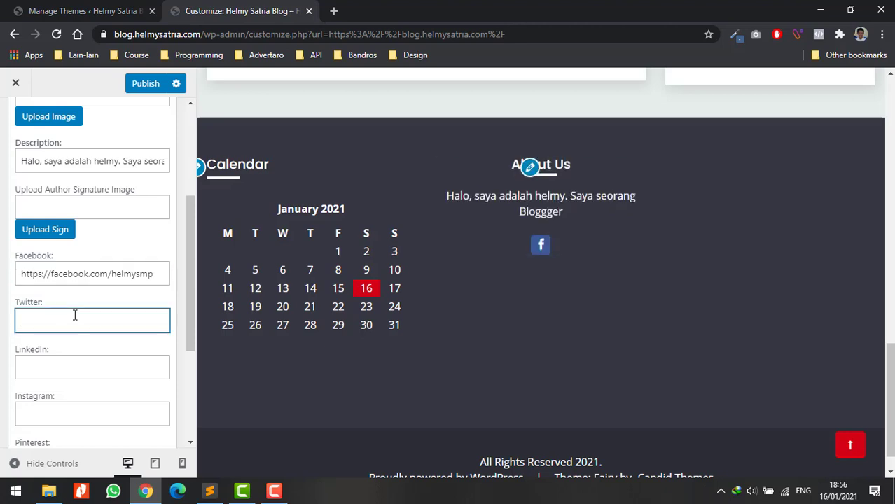
pyautogui.write('https://t')
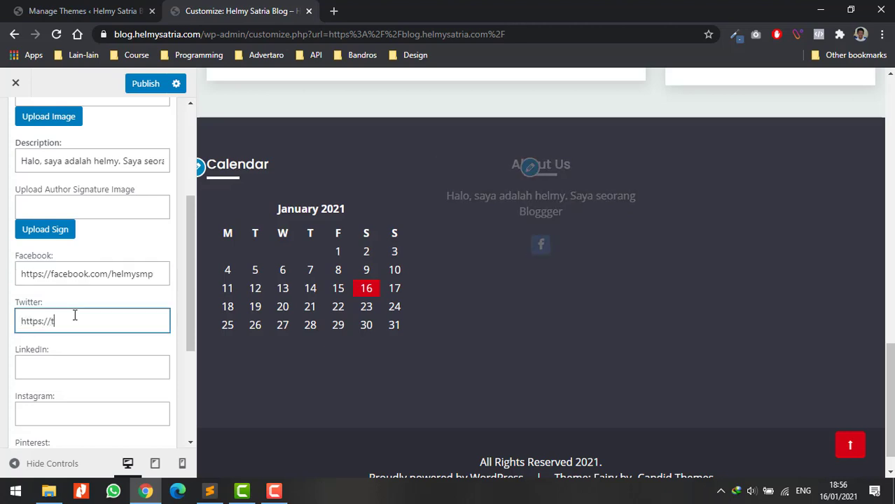
pyautogui.write('witter.com')
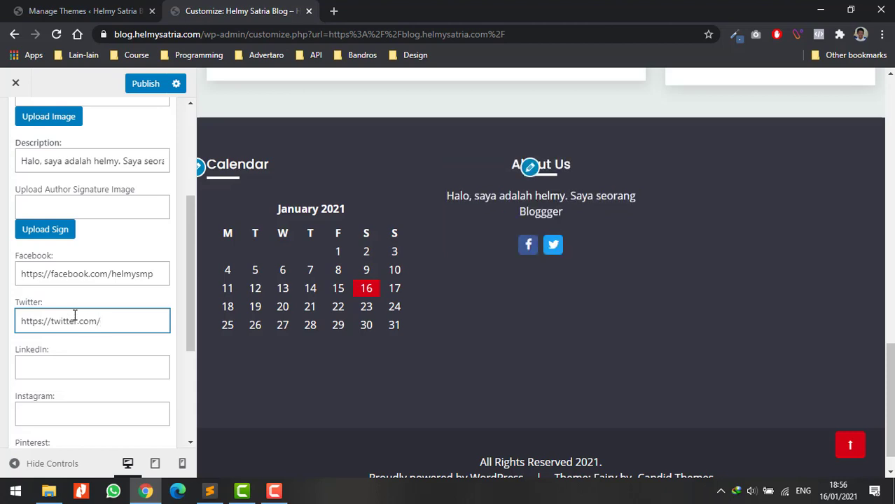
pyautogui.write('/satria')
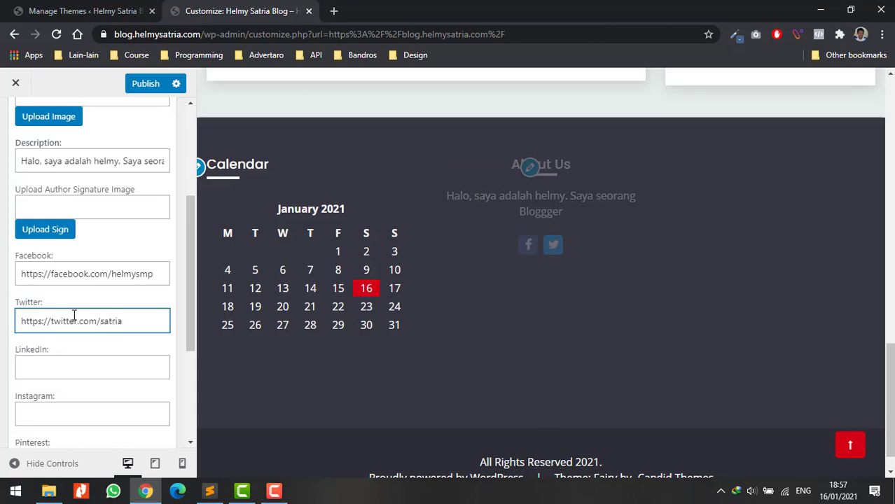
pyautogui.write('helmy')
# Enter the author's Instagram profile URL in the Footer 2 author widget and return to the list of widget areas.
pyautogui.click(70, 364)
pyautogui.scroll(-2, 72, 366)
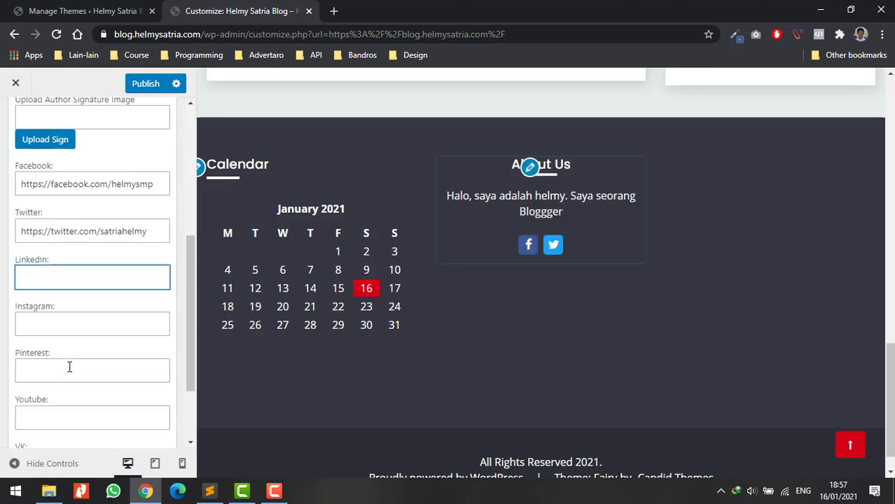
pyautogui.click(82, 280)
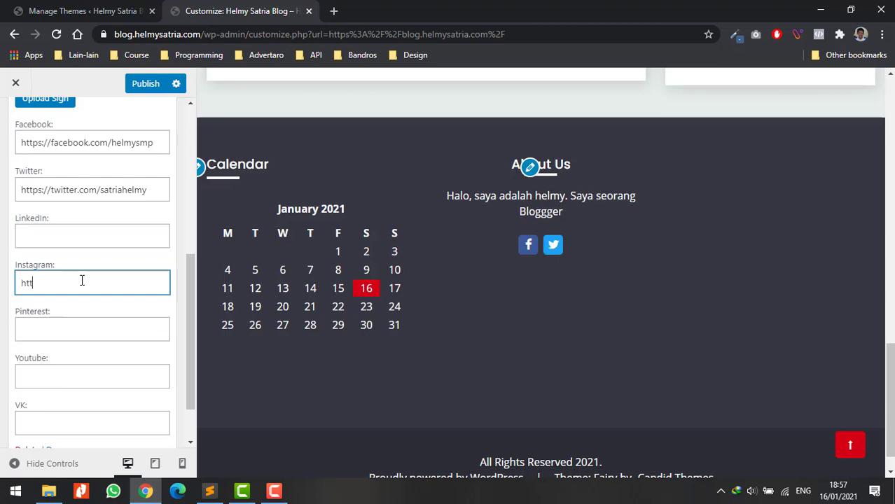
pyautogui.write('https:/')
pyautogui.write('/ins')
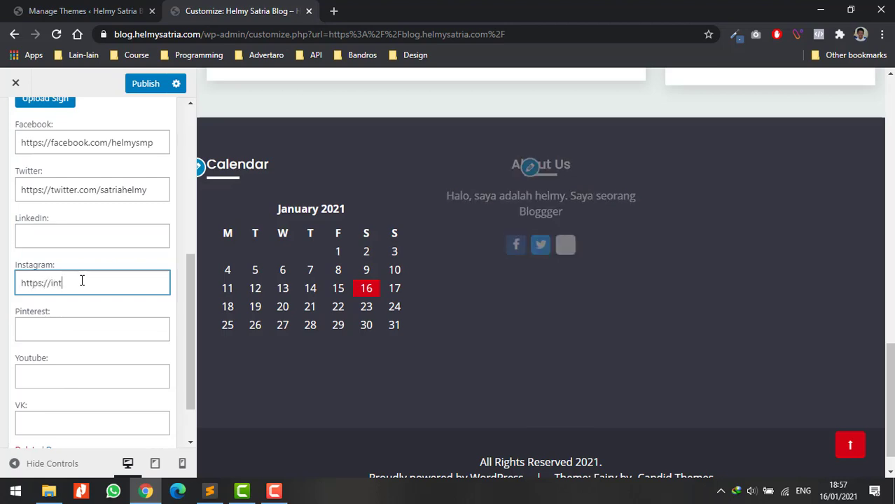
pyautogui.write('tagra')
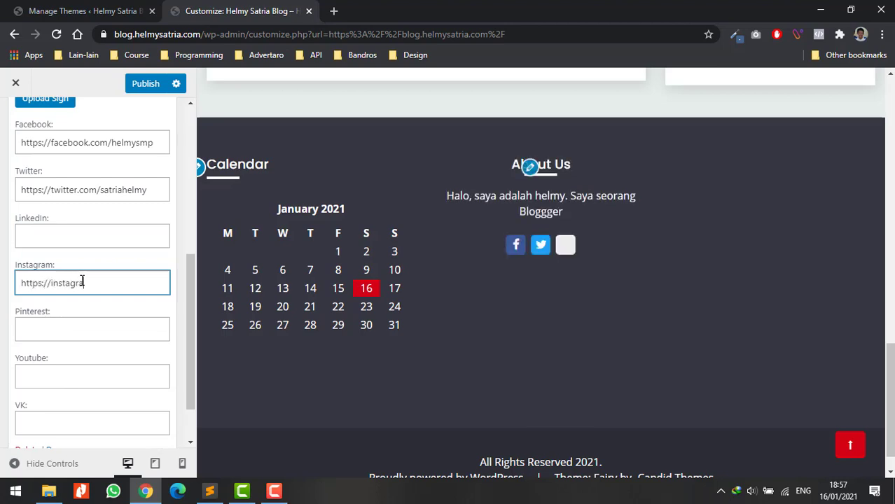
pyautogui.write('m.com/satriah')
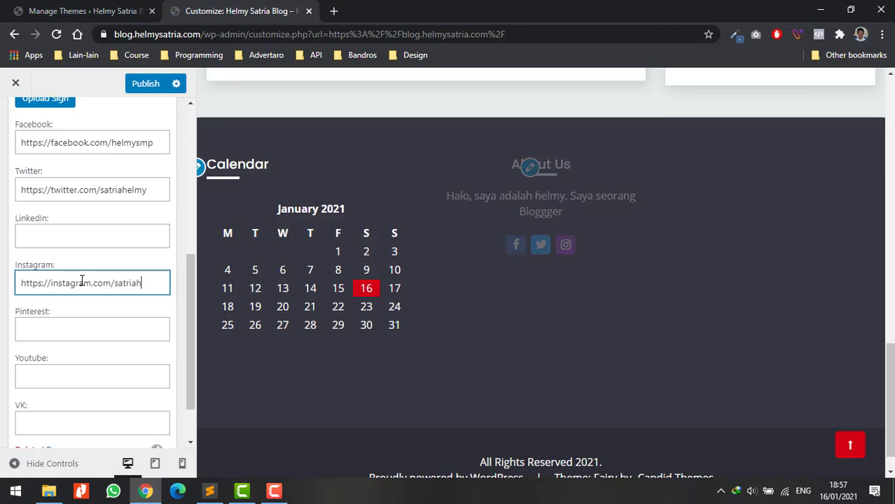
pyautogui.write('elmy')
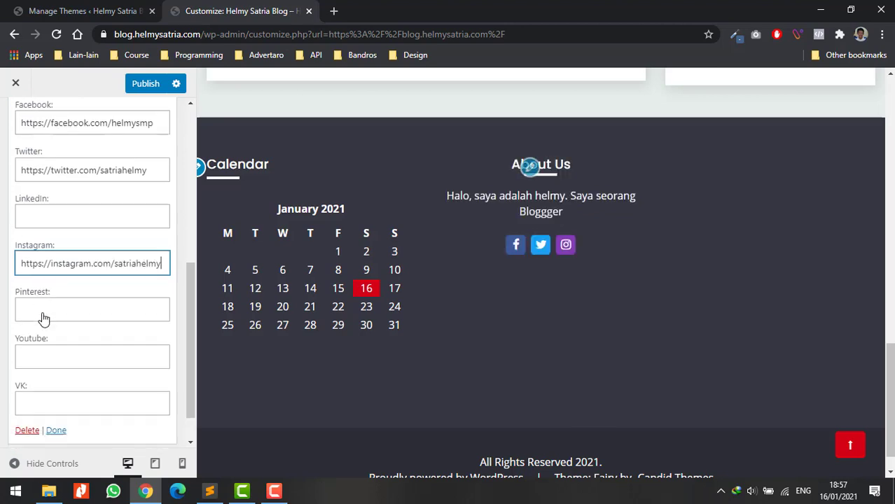
pyautogui.scroll(-2, 43, 319)
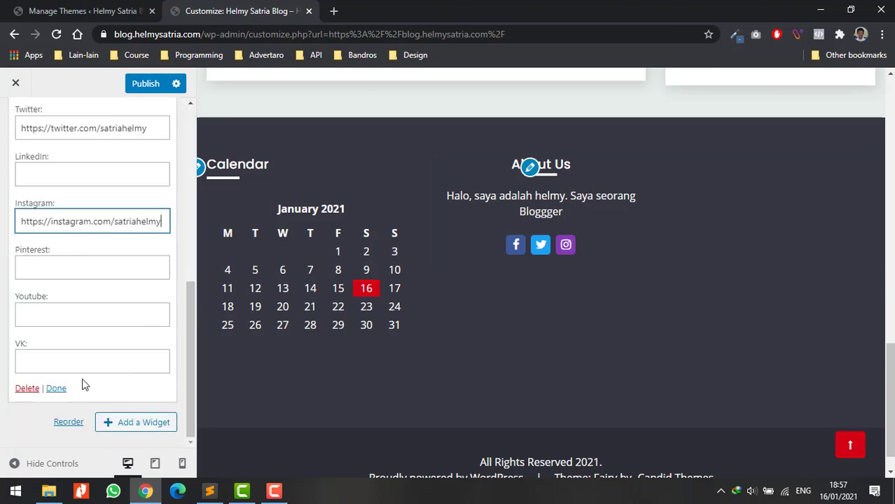
pyautogui.scroll(6, 86, 385)
pyautogui.click(20, 130)
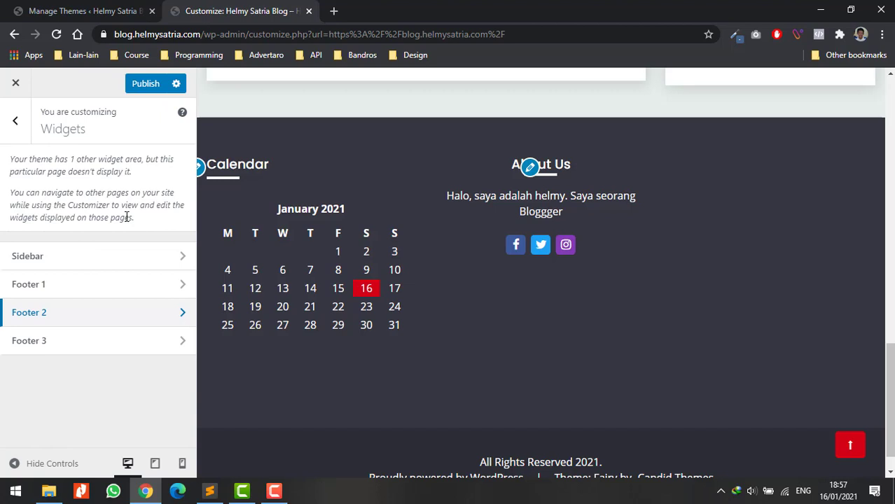
# Add a Recent Posts widget to the Footer 3 area, check the footer in the page preview and return to the widget areas.
pyautogui.click(70, 343)
pyautogui.click(120, 198)
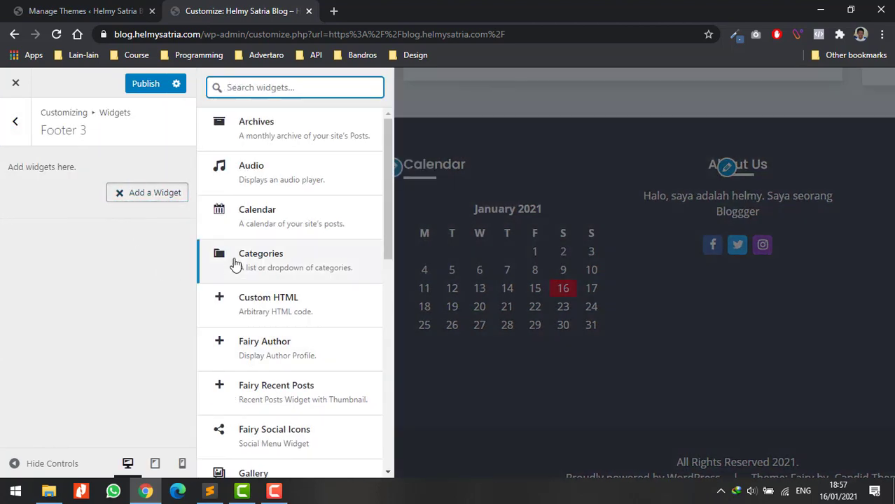
pyautogui.scroll(-4, 266, 266)
pyautogui.scroll(-4, 264, 290)
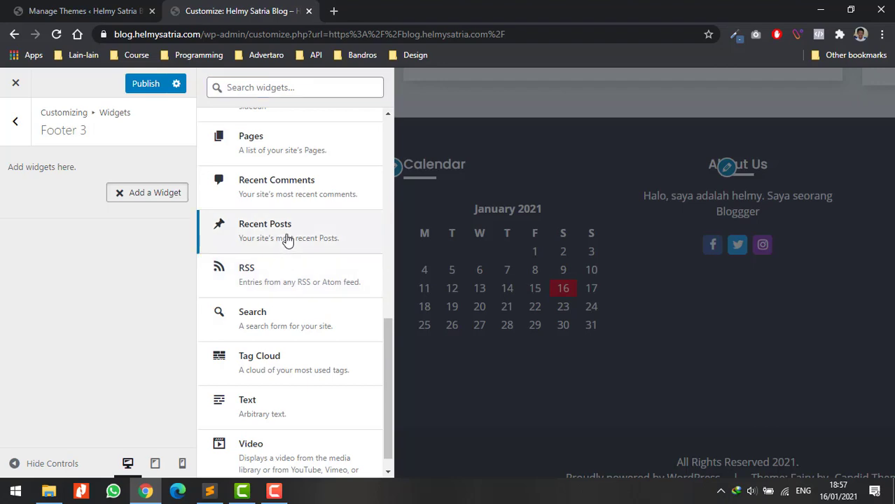
pyautogui.click(285, 237)
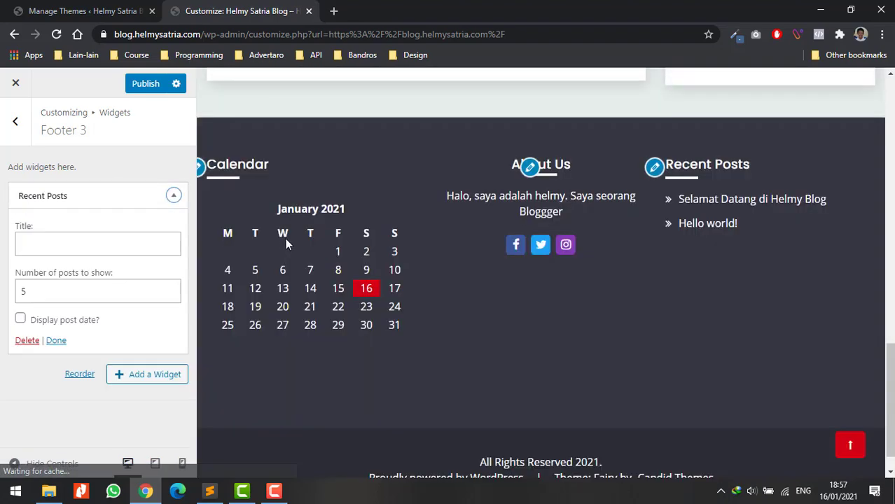
pyautogui.scroll(3, 678, 284)
pyautogui.scroll(-1, 679, 284)
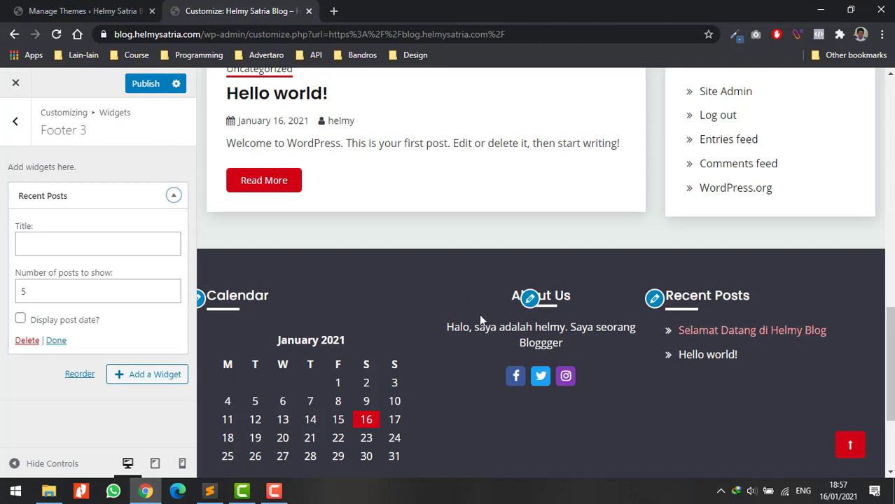
pyautogui.click(14, 125)
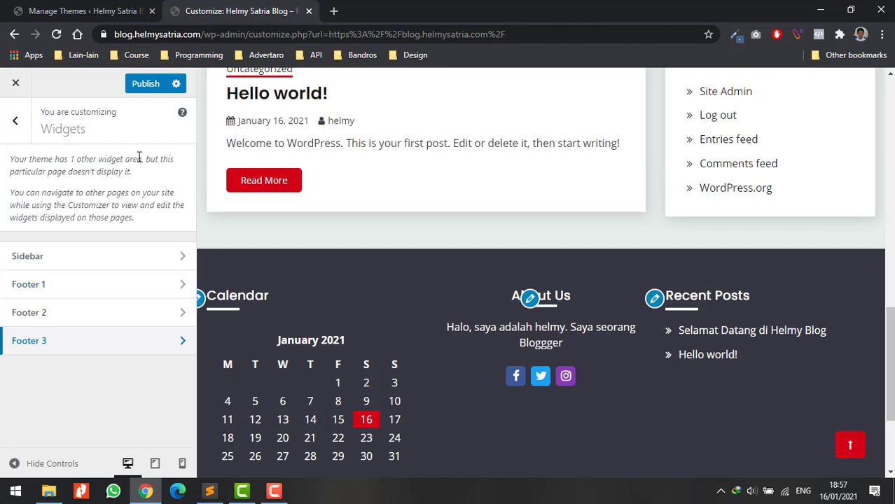
# Open the Homepage Settings and examine how the homepage displays the latest posts in the page preview.
pyautogui.click(15, 122)
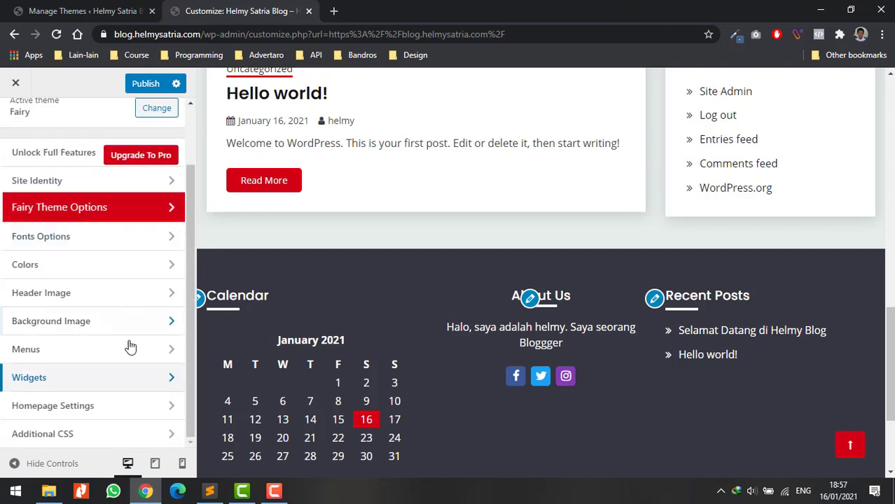
pyautogui.click(95, 414)
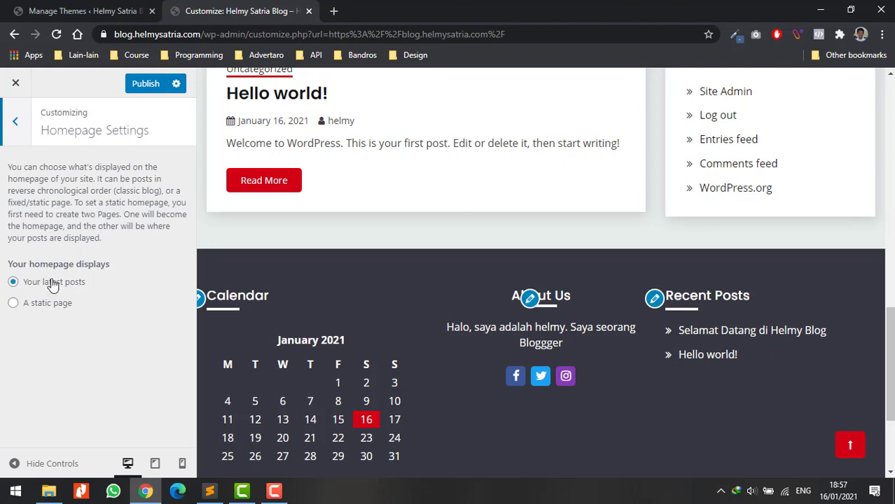
pyautogui.scroll(6, 396, 213)
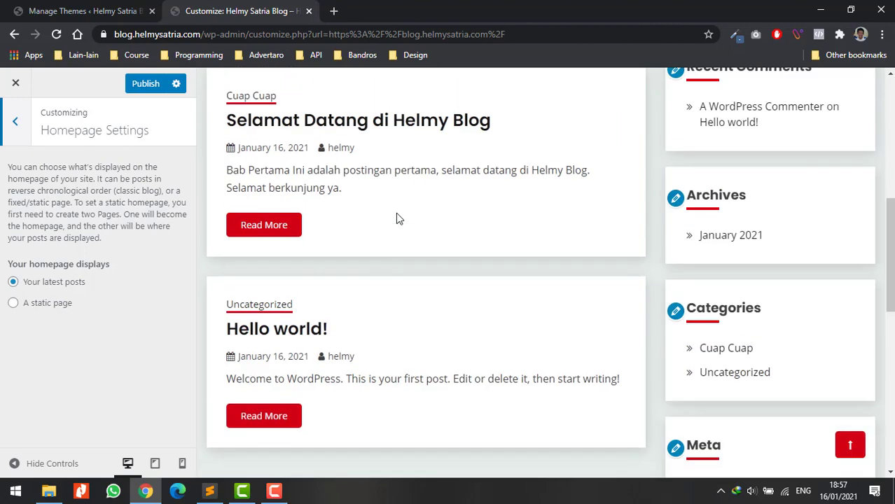
pyautogui.scroll(-7, 465, 300)
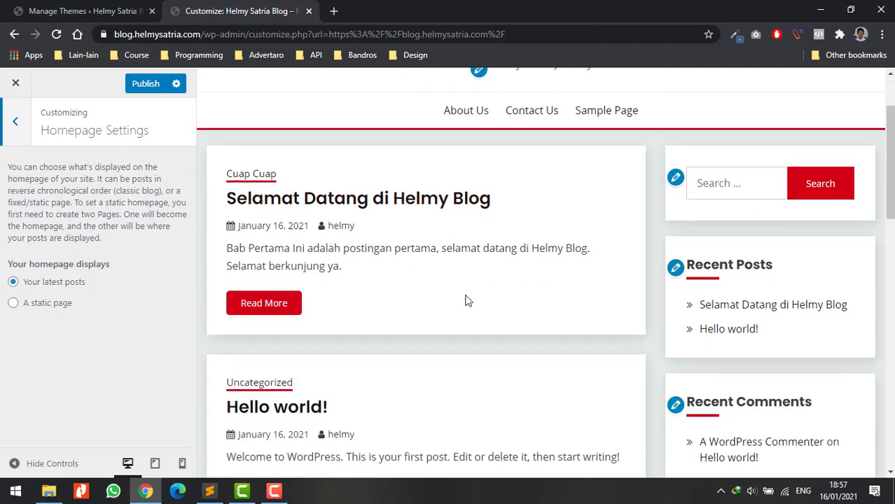
pyautogui.scroll(5, 462, 298)
pyautogui.scroll(-1, 464, 295)
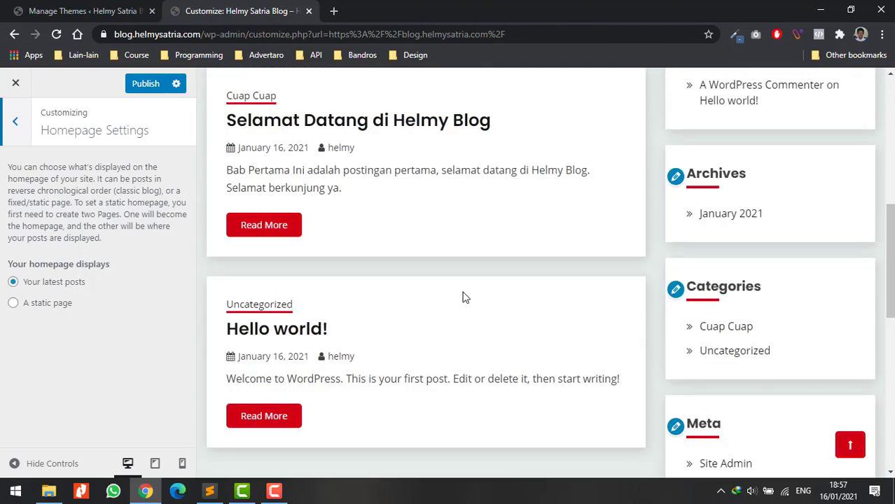
pyautogui.scroll(3, 464, 296)
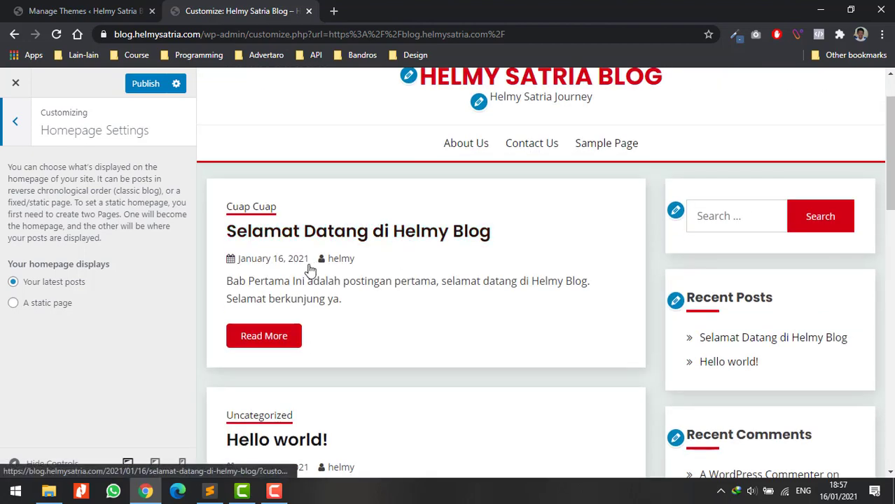
# Check which pages can serve as a static homepage, restore the latest posts option and return to the main customizer list.
pyautogui.scroll(-3, 332, 261)
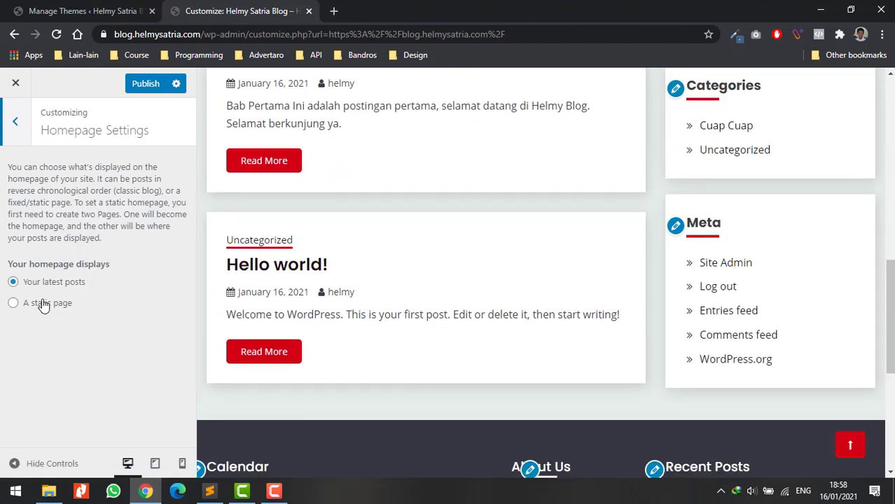
pyautogui.scroll(5, 506, 201)
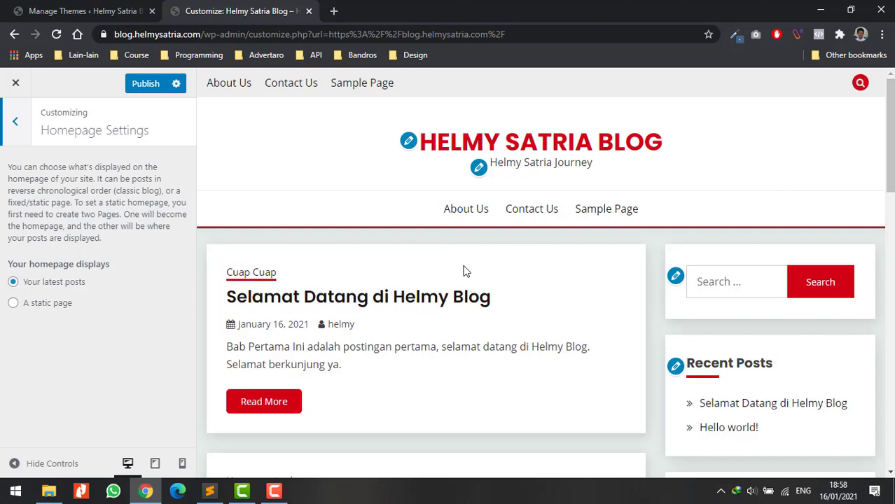
pyautogui.click(60, 306)
pyautogui.click(75, 357)
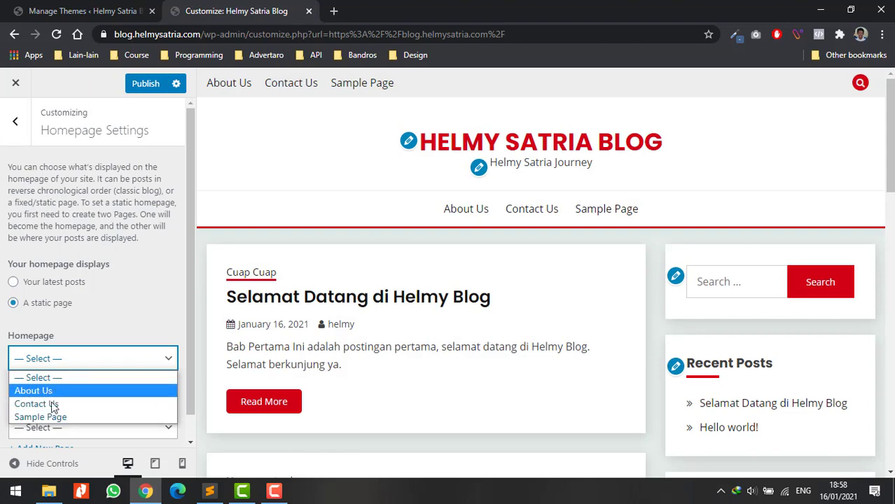
pyautogui.click(33, 288)
pyautogui.click(15, 121)
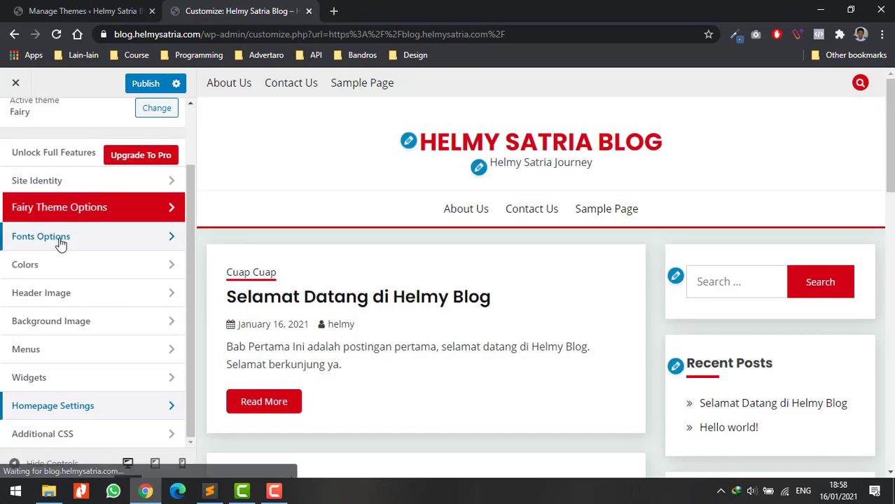
# Open the Additional CSS section, examine its instructions and code editor, and return to the main customizer list.
pyautogui.click(88, 435)
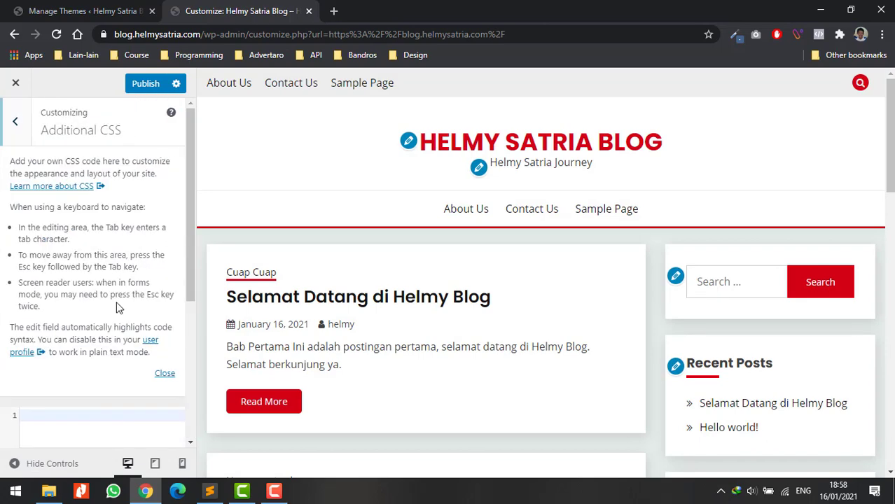
pyautogui.scroll(-3, 120, 294)
pyautogui.scroll(2, 120, 293)
pyautogui.scroll(-2, 94, 273)
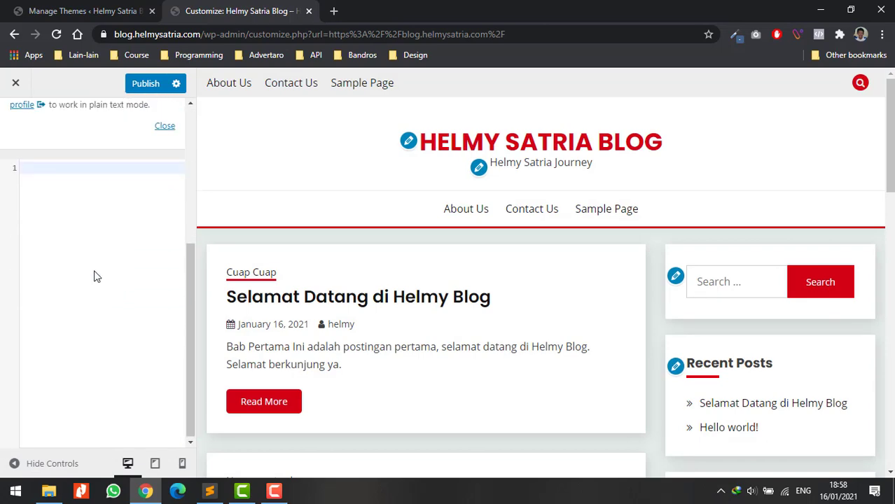
pyautogui.scroll(4, 72, 204)
pyautogui.scroll(-3, 75, 243)
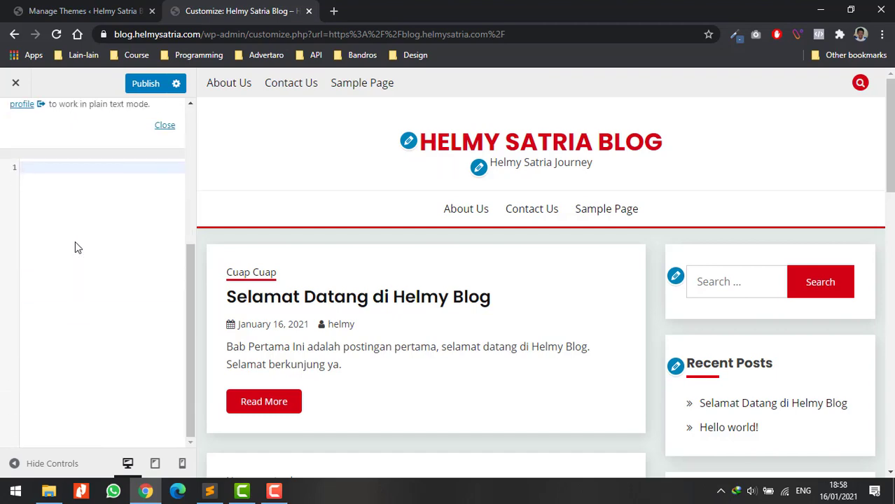
pyautogui.scroll(3, 76, 248)
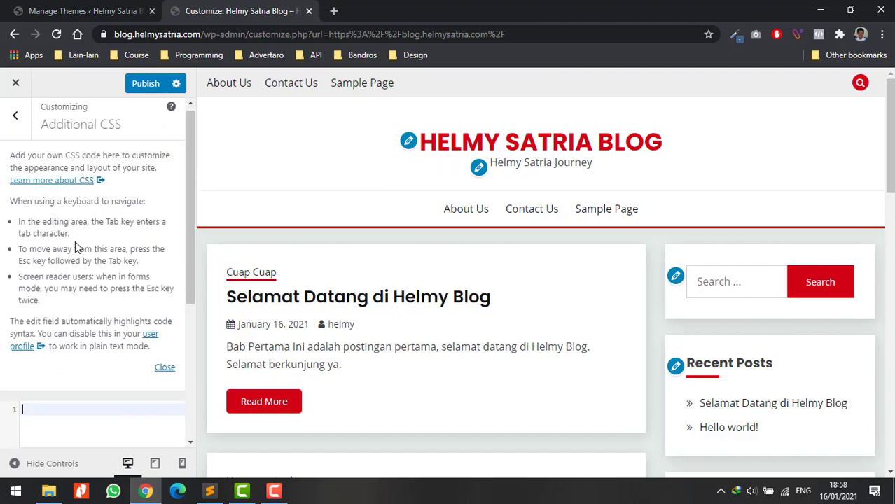
pyautogui.click(15, 123)
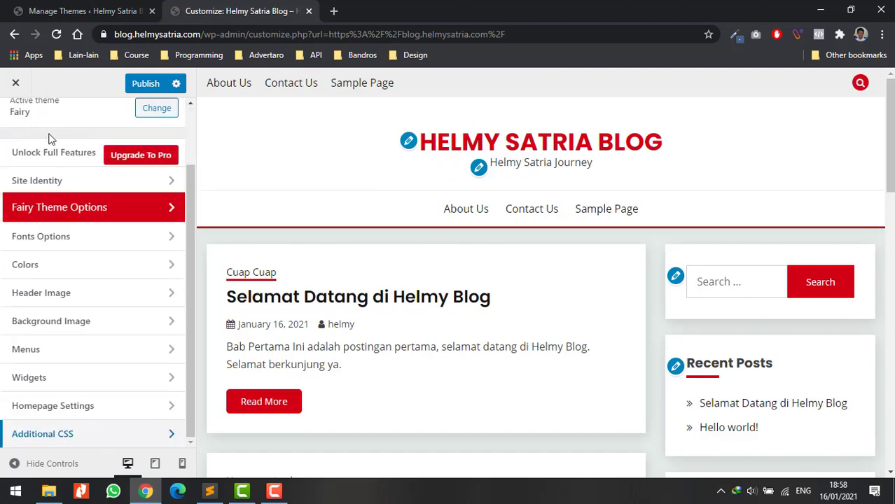
# Publish the theme customizations and close the customizer to show the live blog.
pyautogui.scroll(1, 53, 140)
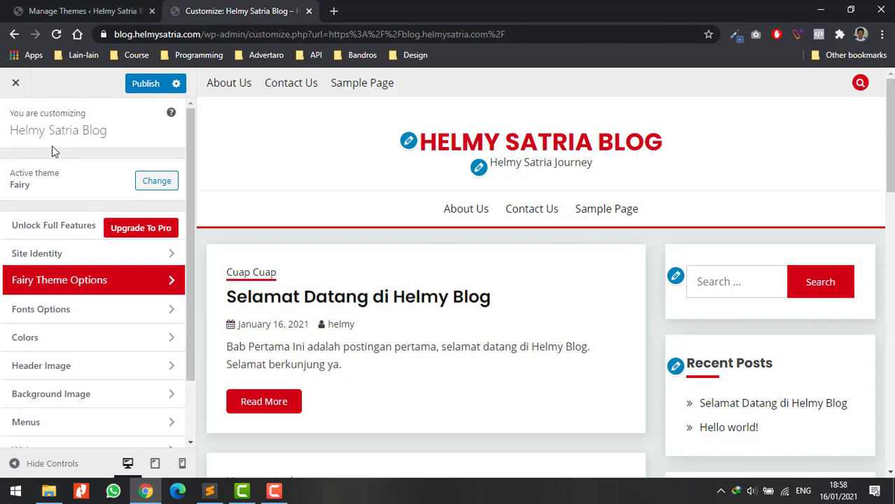
pyautogui.click(141, 84)
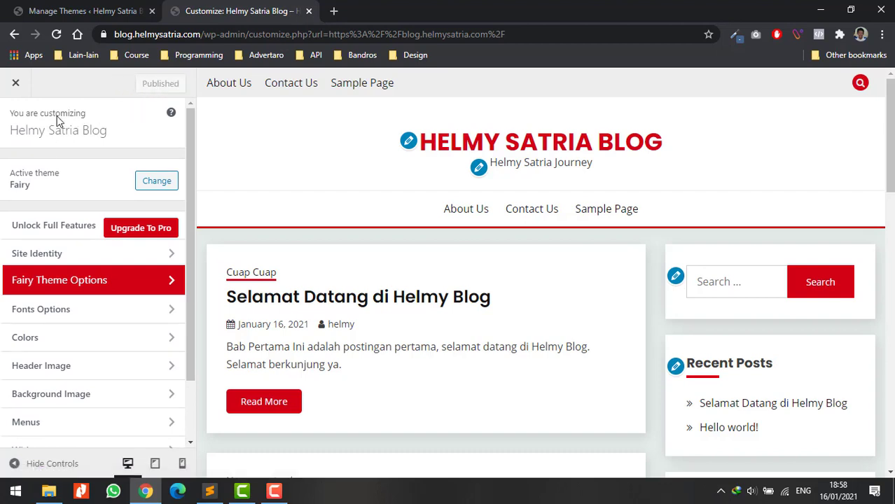
pyautogui.click(21, 93)
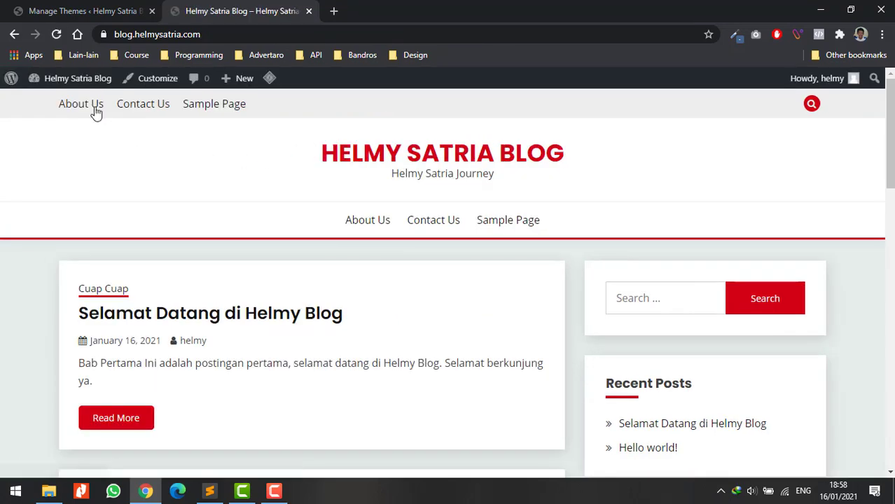
# Switch to the theme management page, open the page for adding a new theme and browse the featured themes.
pyautogui.click(80, 10)
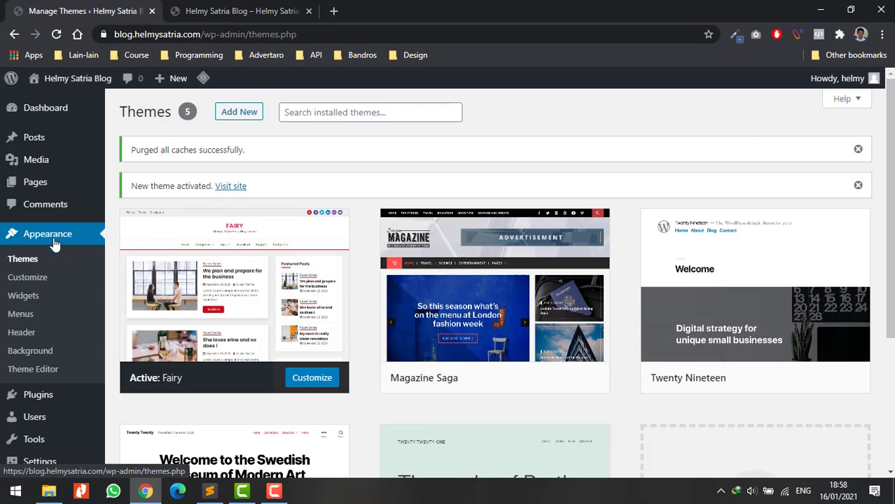
pyautogui.click(22, 261)
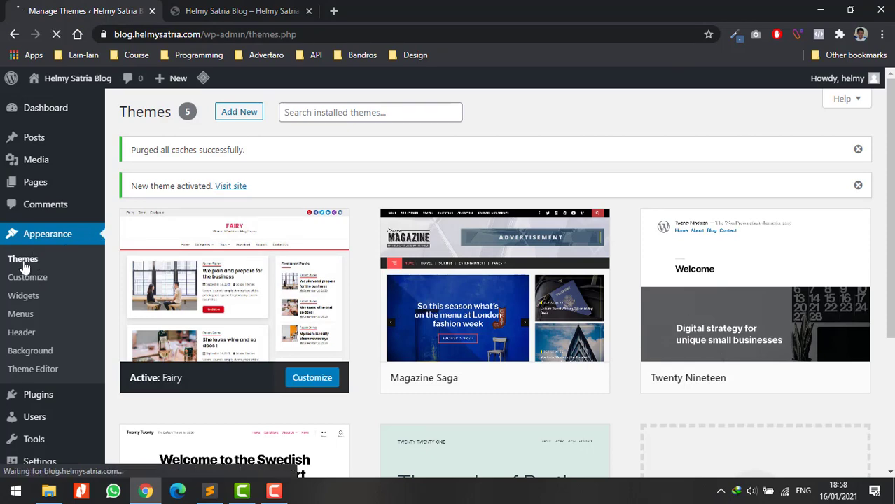
pyautogui.scroll(-2, 253, 203)
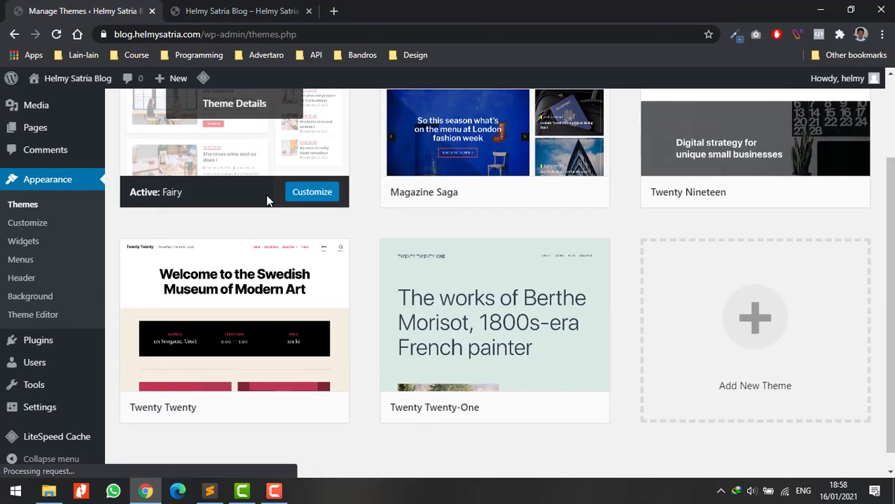
pyautogui.click(741, 294)
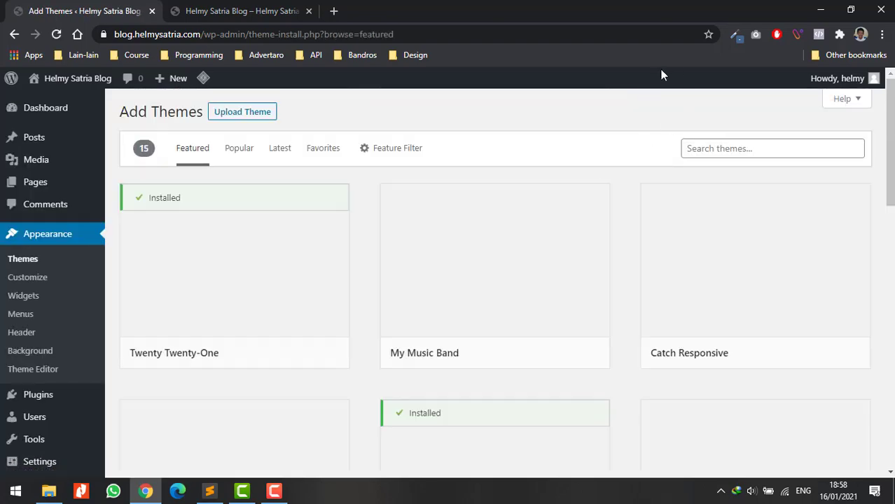
pyautogui.scroll(-5, 721, 242)
pyautogui.scroll(-6, 316, 226)
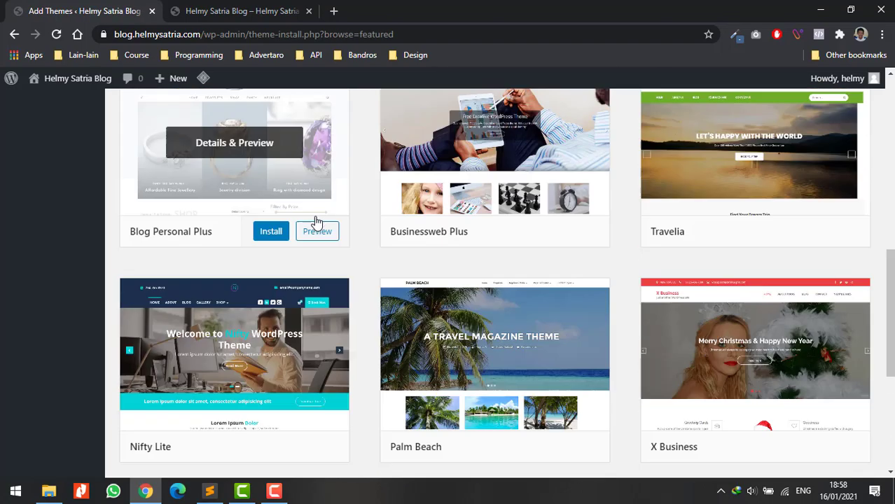
pyautogui.scroll(11, 456, 284)
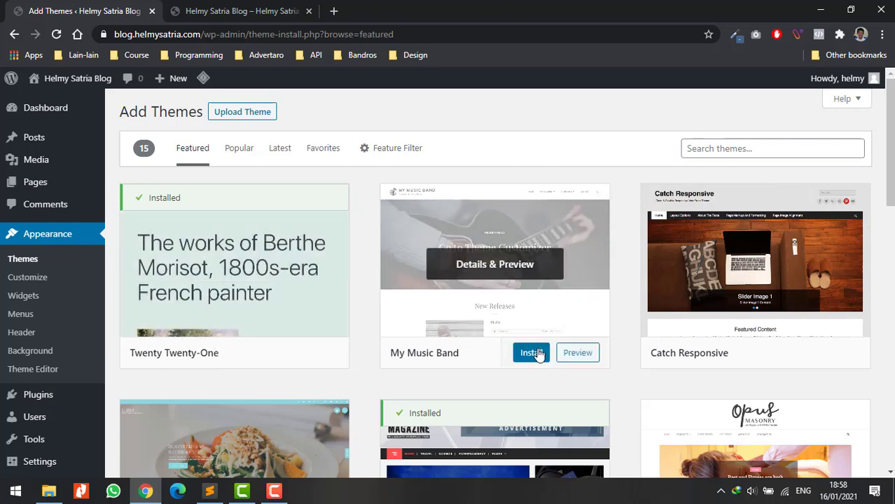
# Return to the installed themes and look over the list.
pyautogui.click(17, 260)
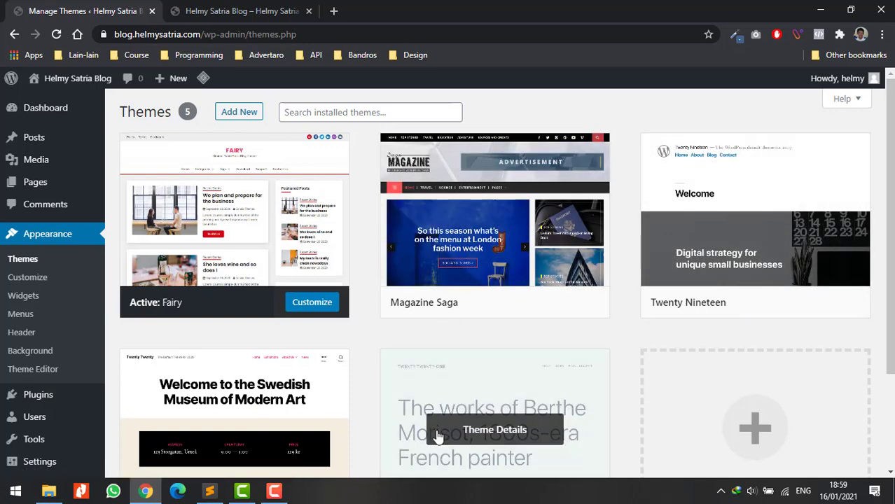
pyautogui.scroll(-2, 436, 435)
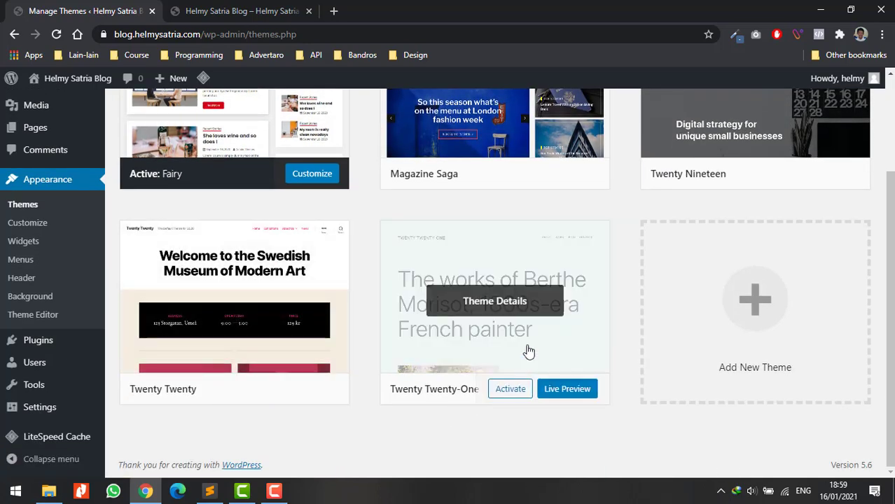
pyautogui.scroll(2, 529, 352)
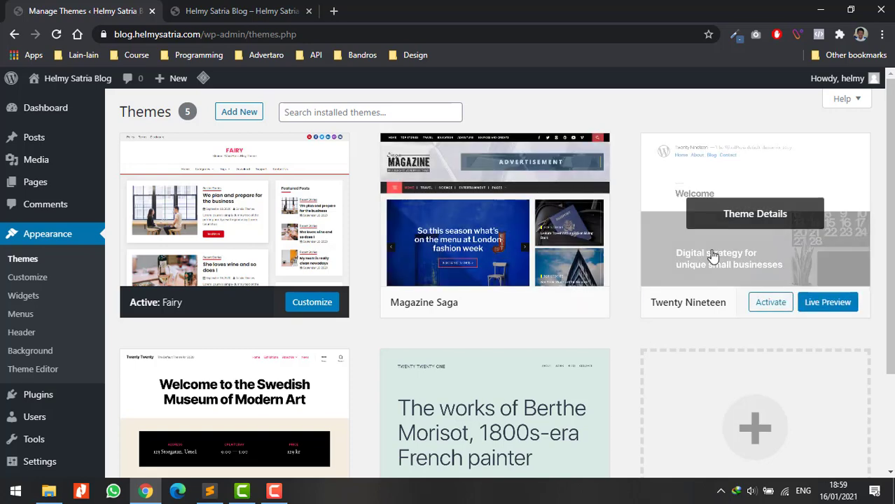
pyautogui.scroll(-2, 714, 262)
pyautogui.scroll(2, 352, 292)
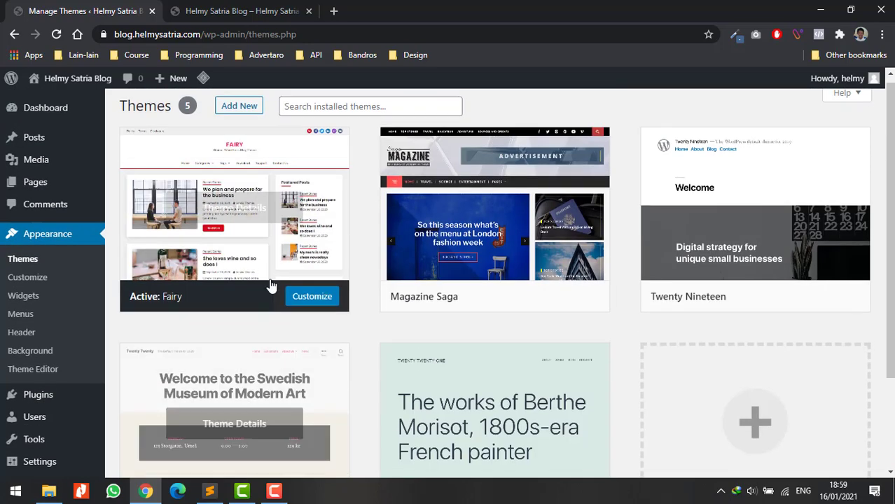